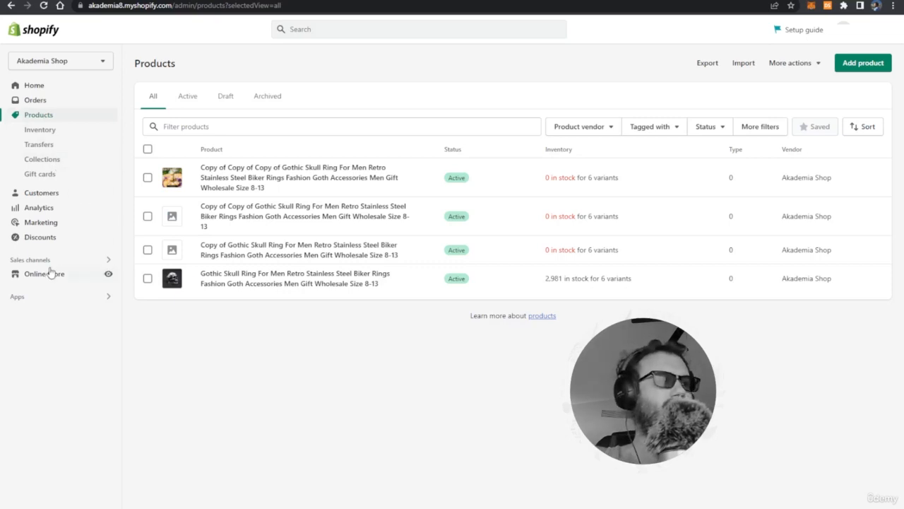
# Open DSers-AliExpress Dropshipping from the Shopify store's installed apps.
pyautogui.click(35, 299)
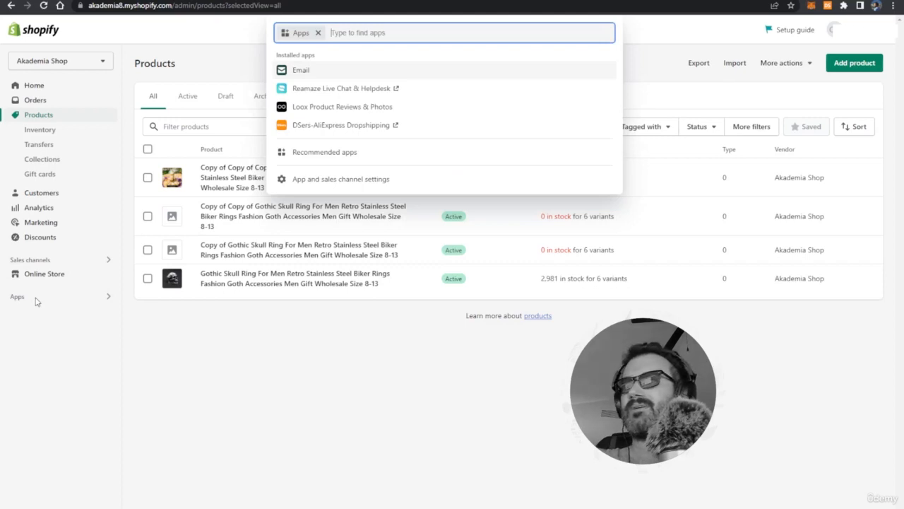
pyautogui.click(318, 132)
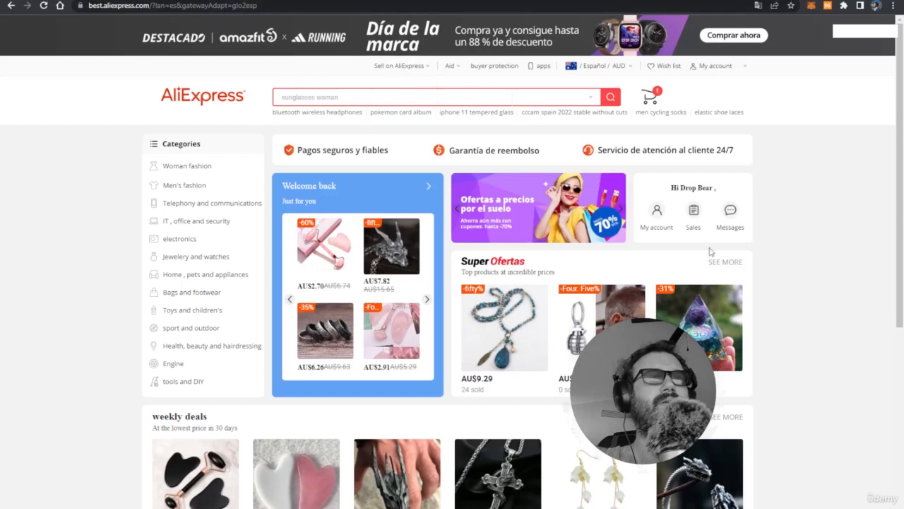
# Browse the weekly deals on AliExpress and open the product page of the OAIITE Indian agate necklace.
pyautogui.scroll(-2, 778, 292)
pyautogui.scroll(-1, 777, 292)
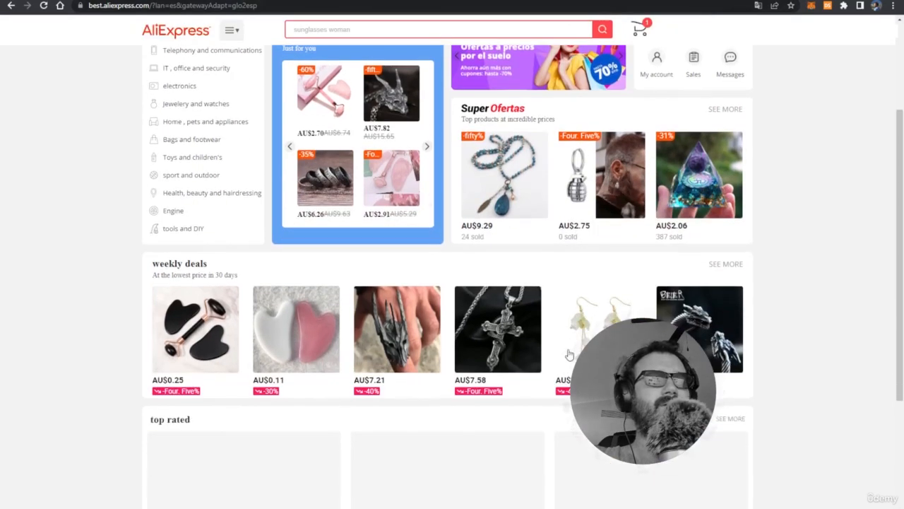
pyautogui.click(408, 323)
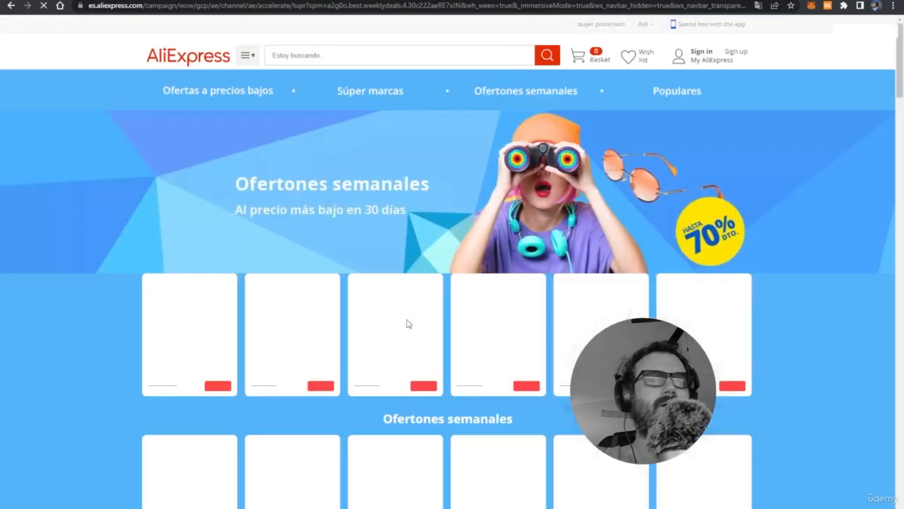
pyautogui.scroll(-1, 745, 344)
pyautogui.scroll(-8, 811, 341)
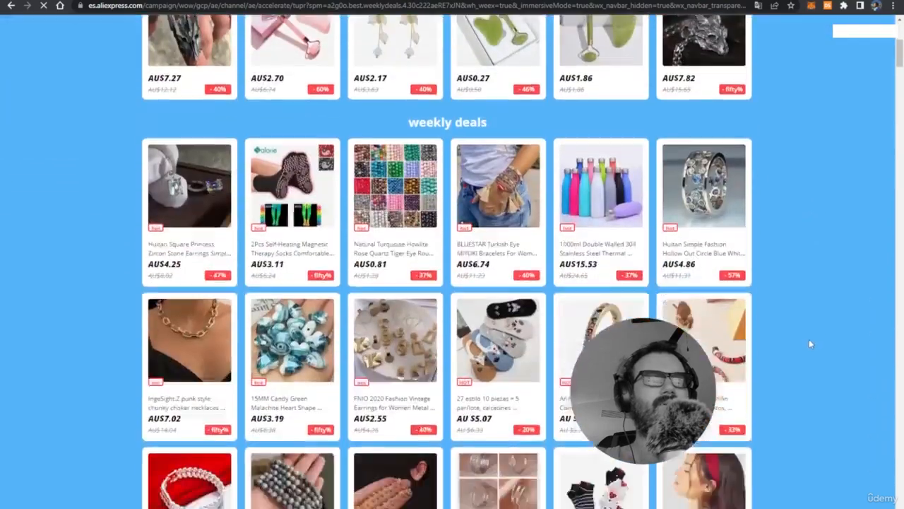
pyautogui.scroll(-9, 806, 338)
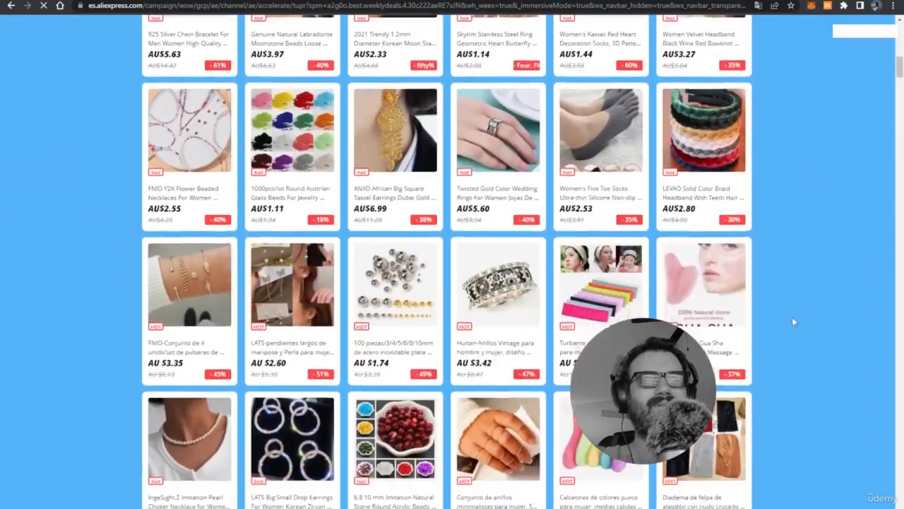
pyautogui.scroll(-4, 281, 262)
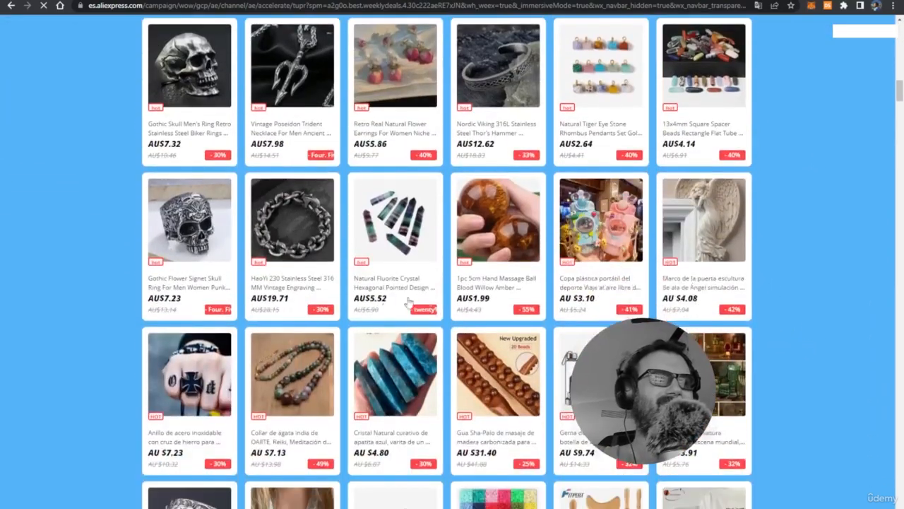
pyautogui.click(281, 261)
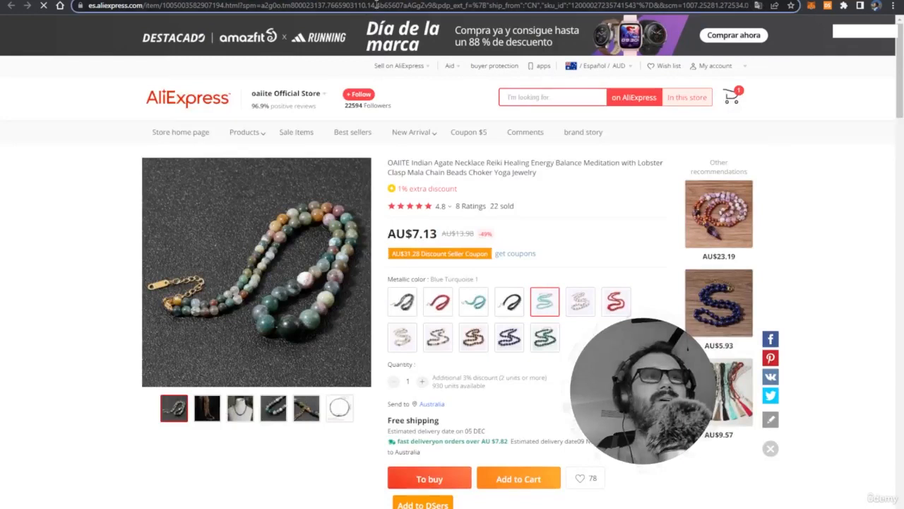
# Copy the necklace's product page URL from AliExpress and switch to DSers.
pyautogui.click(377, 7)
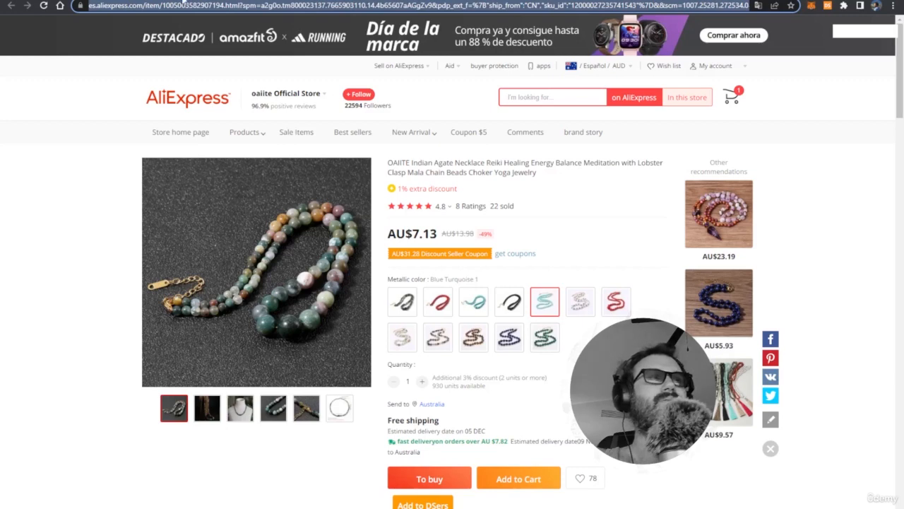
pyautogui.hotkey('ctrl', 'Tab')
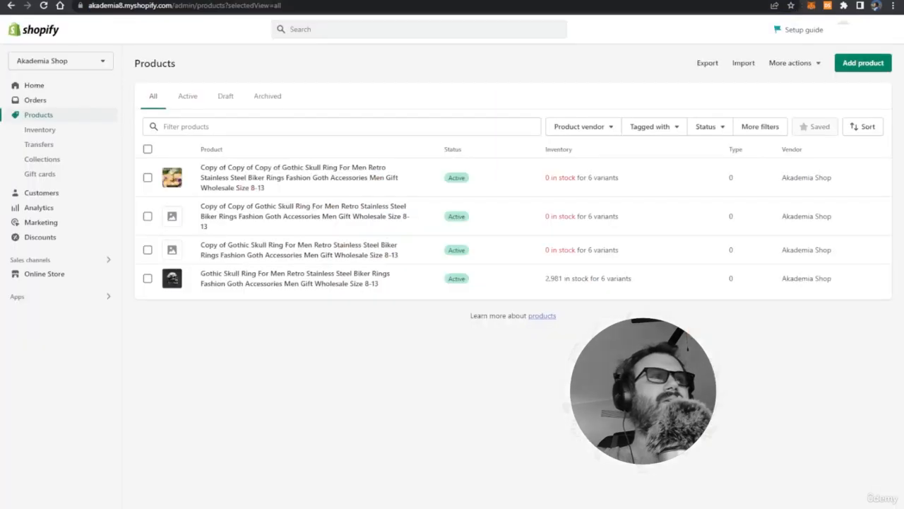
pyautogui.hotkey('ctrl', 'Tab')
pyautogui.hotkey('ctrl', 'Tab')
pyautogui.hotkey('ctrl', 'shift', 'Tab')
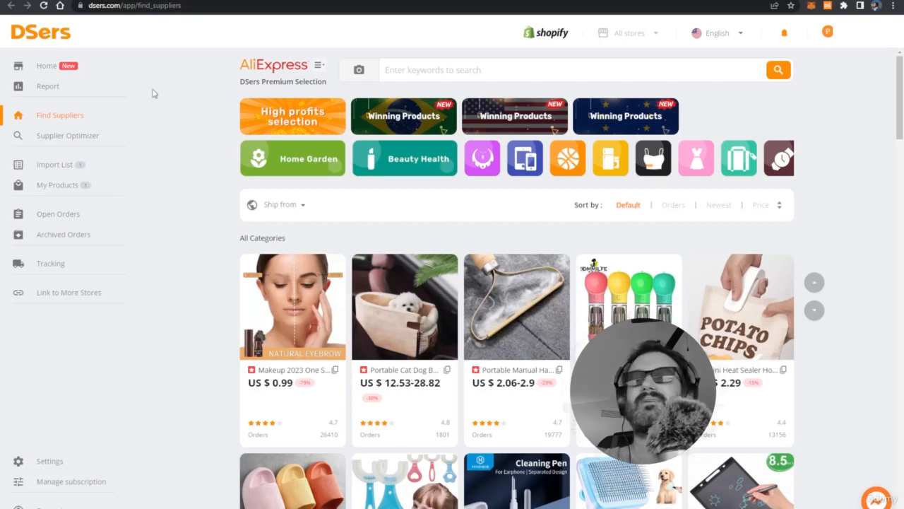
# Import the necklace into the DSers import list using the copied product URL.
pyautogui.click(60, 165)
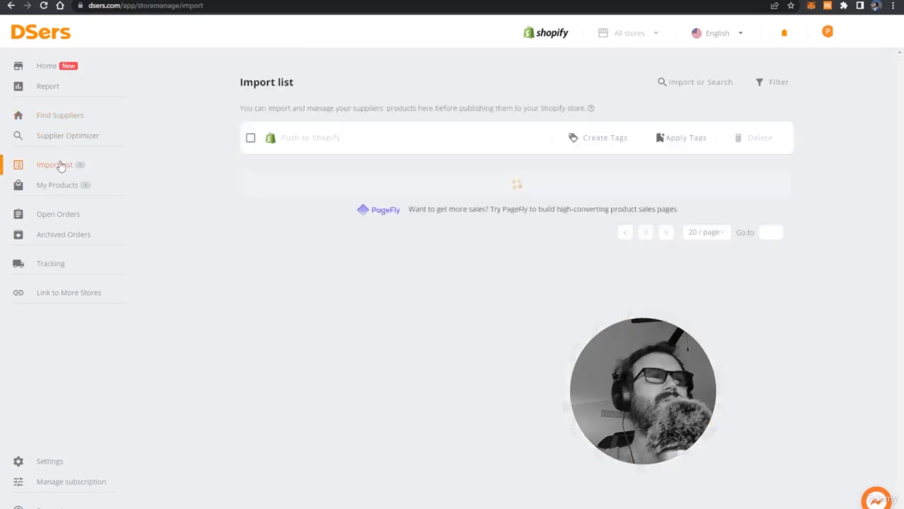
pyautogui.click(696, 84)
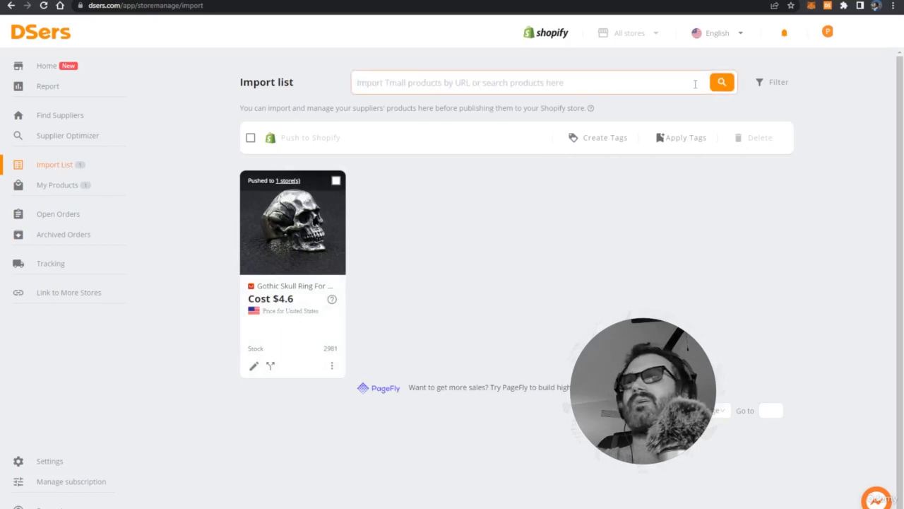
pyautogui.hotkey('ctrl', 'v')
pyautogui.click(721, 84)
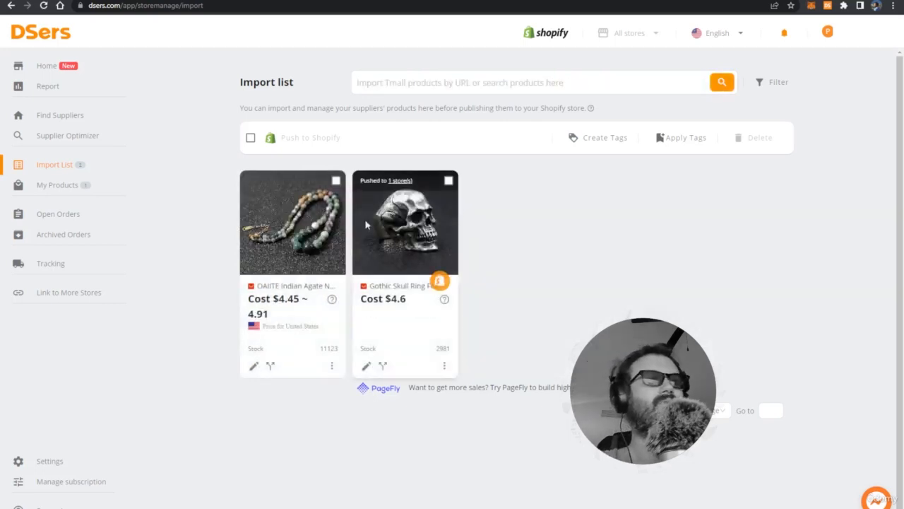
# Select the imported Indian agate necklace, open its product details for editing and set the title to "Male Necklace".
pyautogui.click(336, 180)
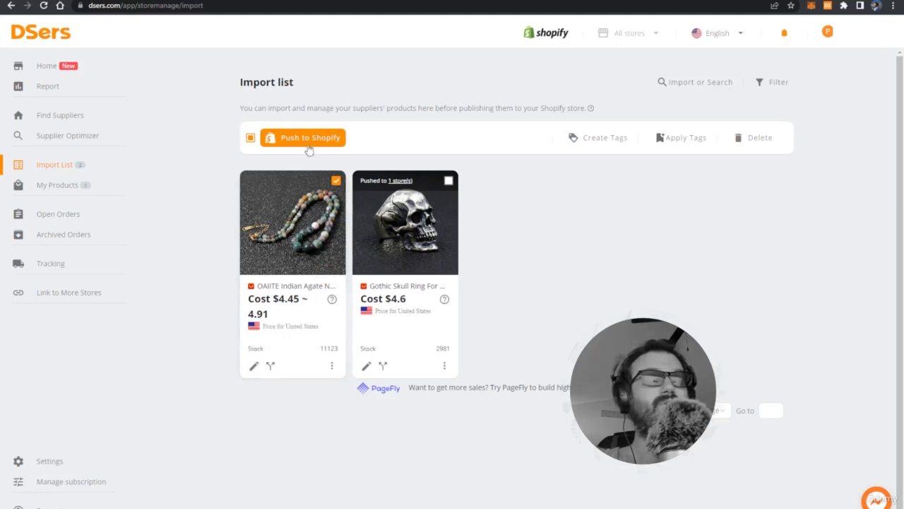
pyautogui.click(253, 367)
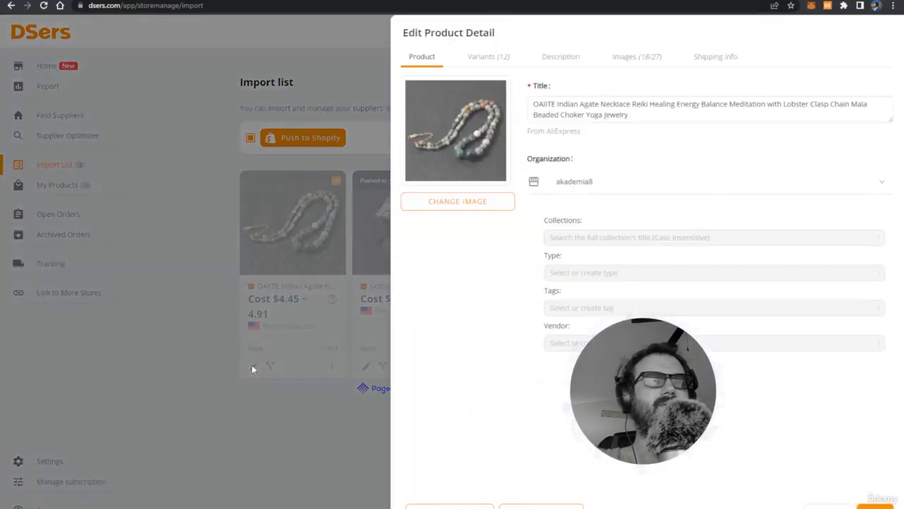
pyautogui.tripleClick(602, 103)
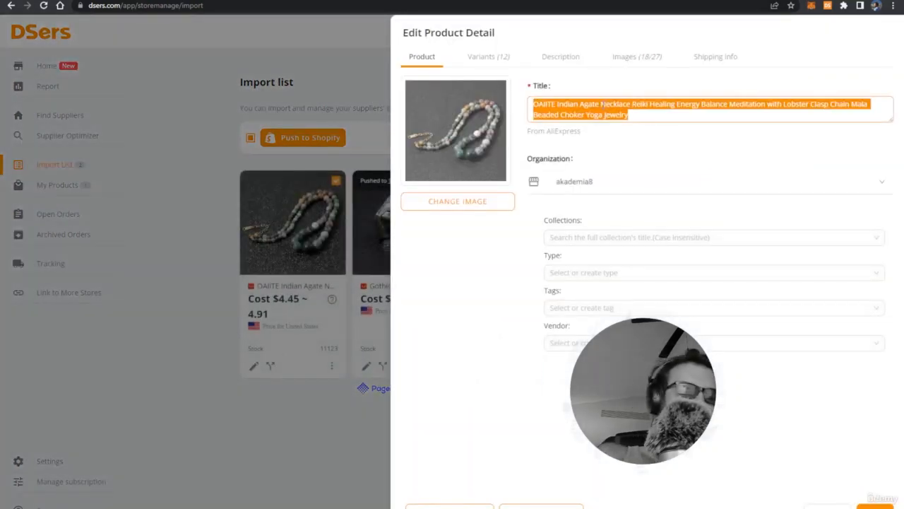
pyautogui.write('Better Naming of this Necklace')
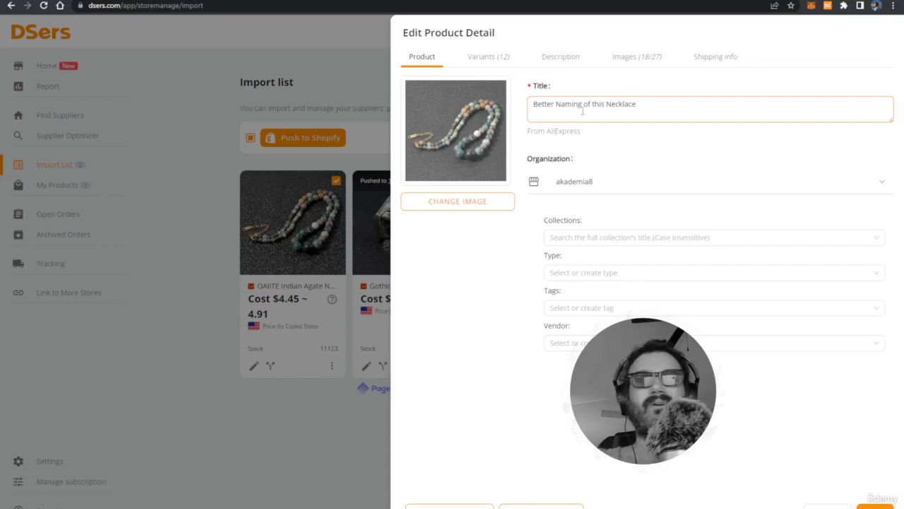
pyautogui.hotkey('ctrl', 'a')
pyautogui.write('M')
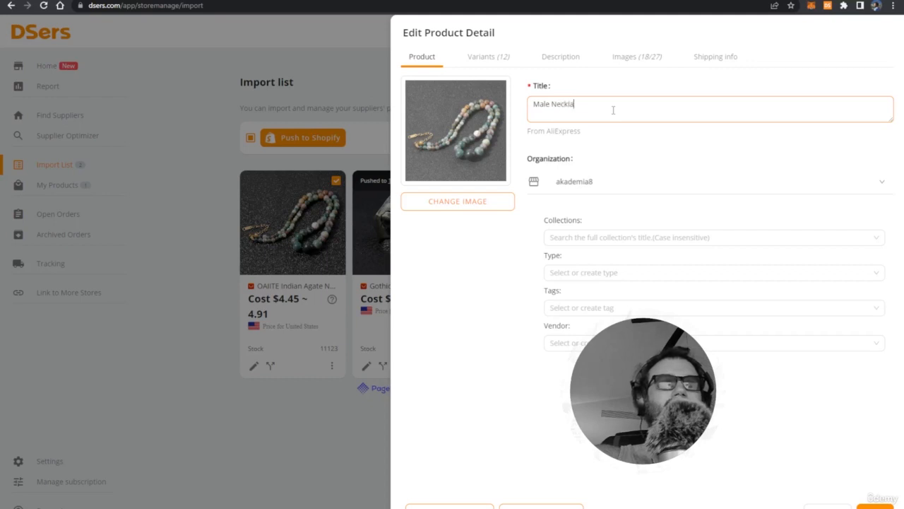
# Assign the necklace to the Rings and Home page collections.
pyautogui.click(584, 237)
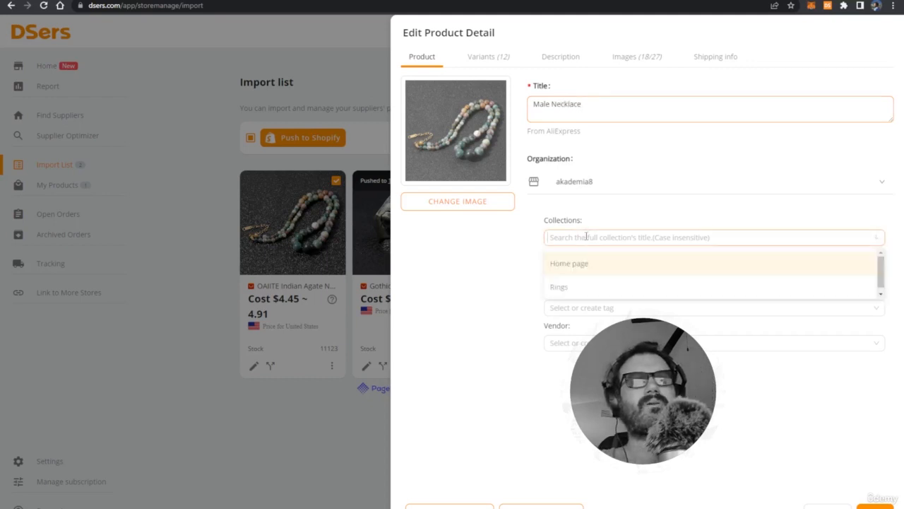
pyautogui.click(588, 287)
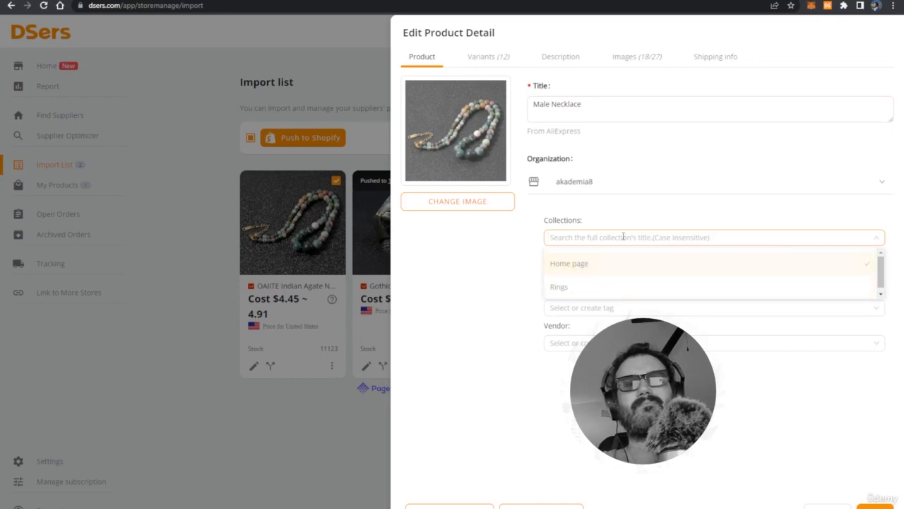
pyautogui.click(604, 292)
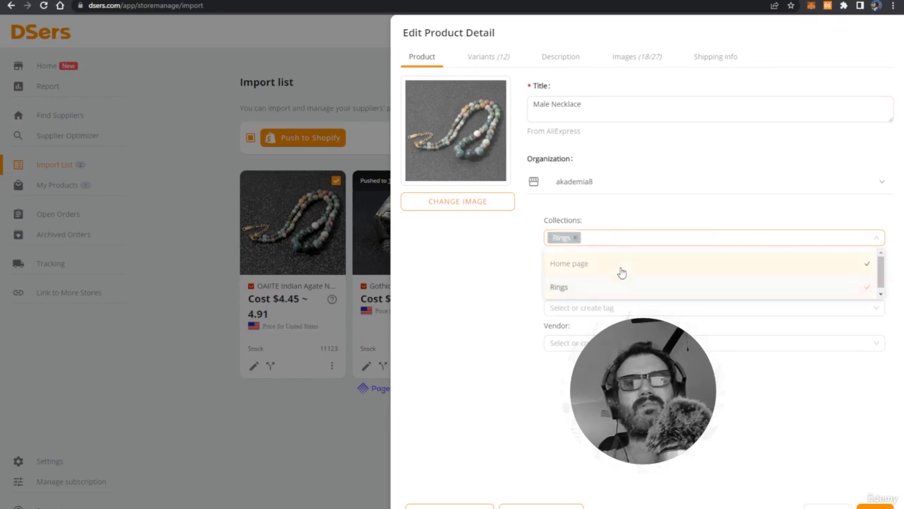
pyautogui.click(622, 272)
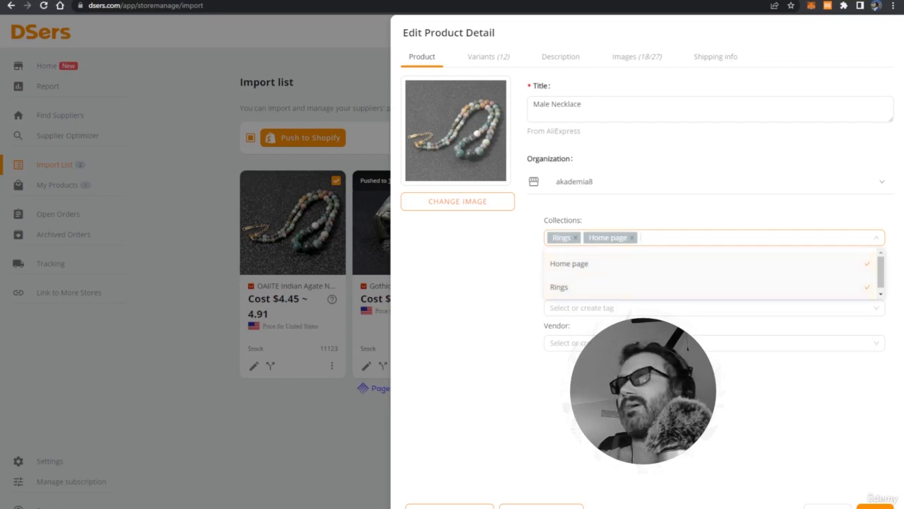
pyautogui.moveTo(643, 390); pyautogui.dragTo(164, 400)
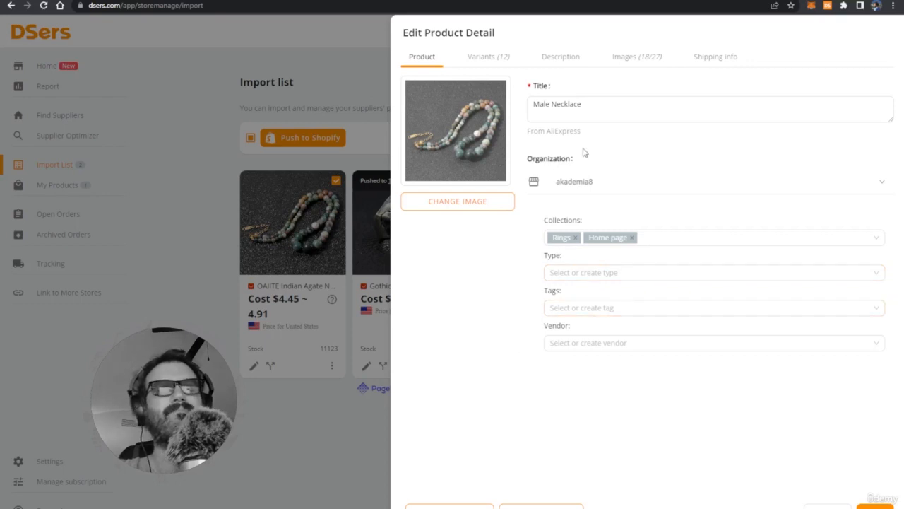
# Examine the costs, shipping costs and price values of the necklace's variants.
pyautogui.click(557, 106)
pyautogui.click(490, 58)
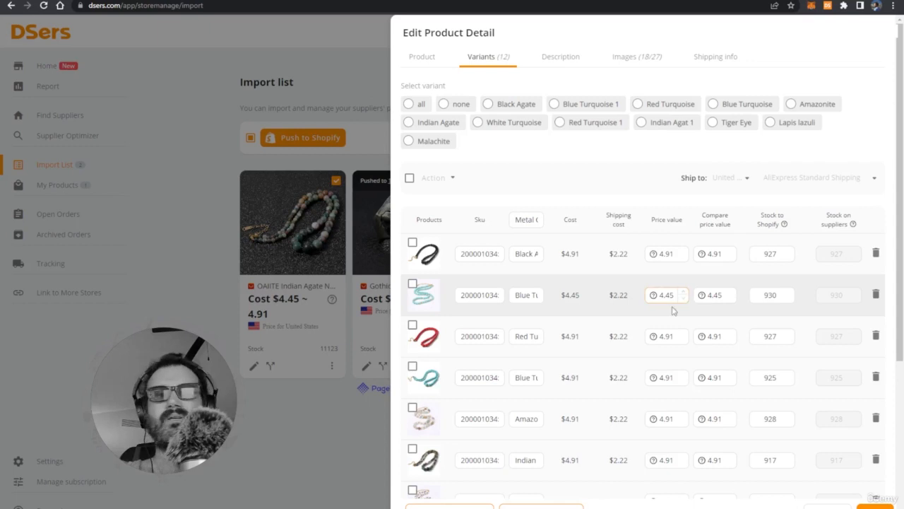
pyautogui.scroll(-5, 675, 305)
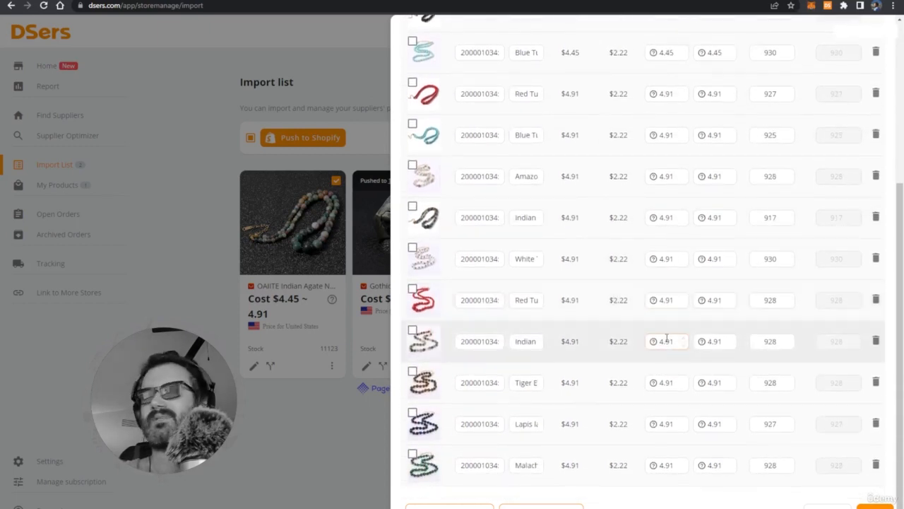
pyautogui.scroll(3, 677, 321)
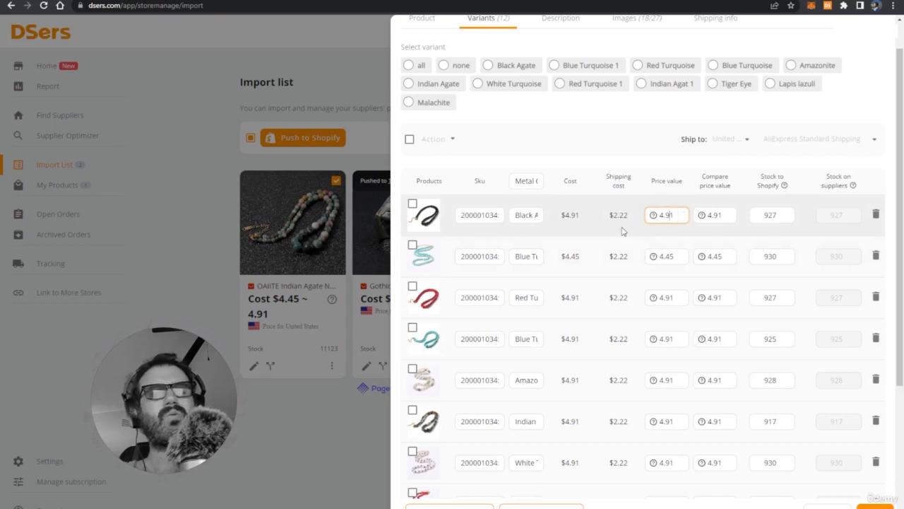
pyautogui.scroll(1, 623, 231)
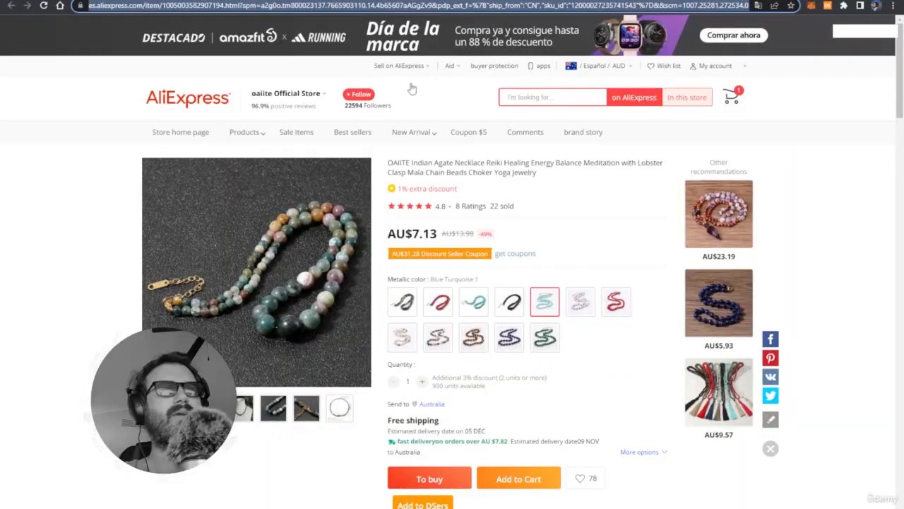
# On the necklace's AliExpress page, choose the Indian agate colour and set the shipping destination to United States.
pyautogui.scroll(-2, 412, 89)
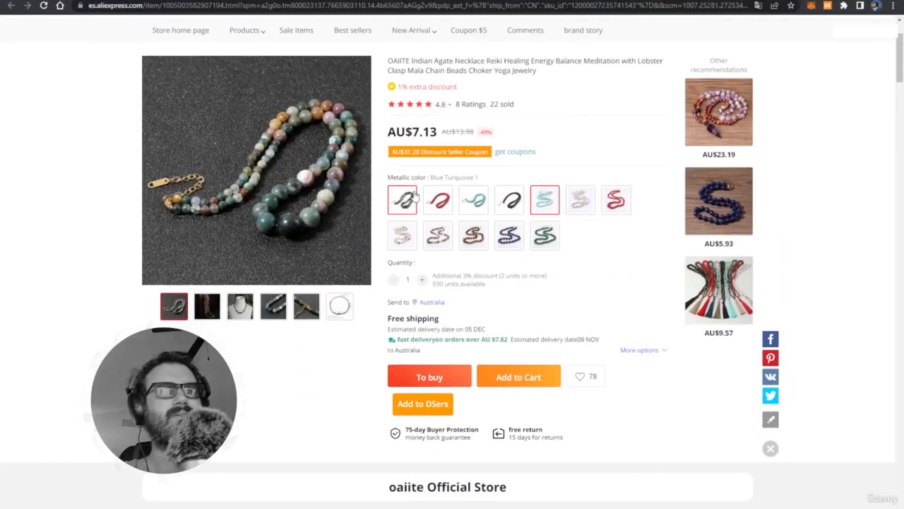
pyautogui.click(414, 195)
pyautogui.click(434, 305)
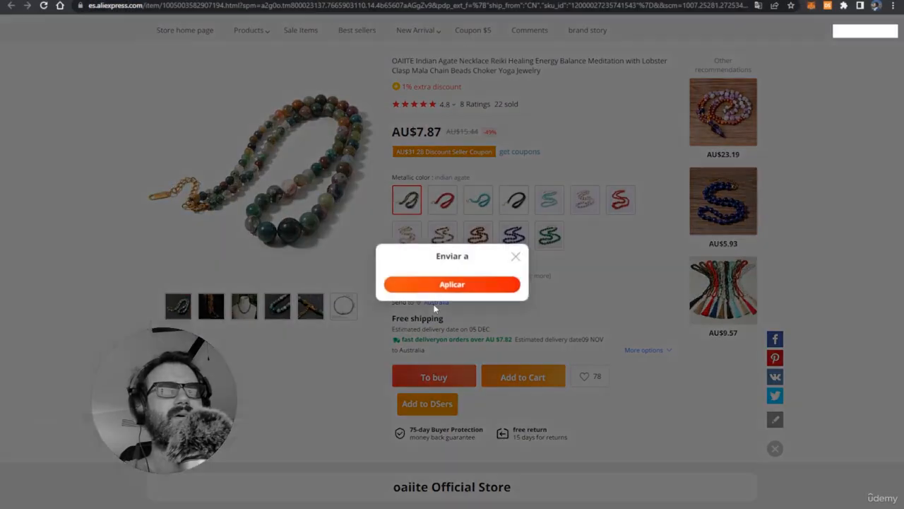
pyautogui.click(463, 272)
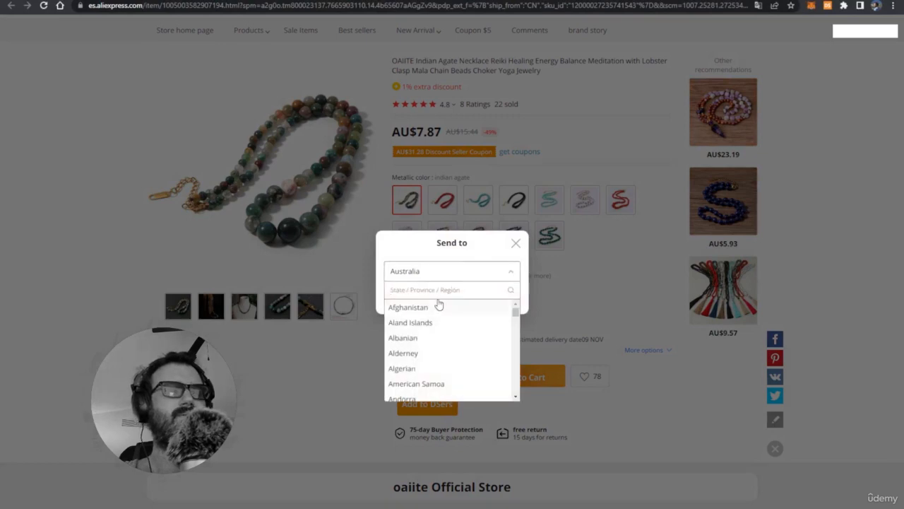
pyautogui.write('uni')
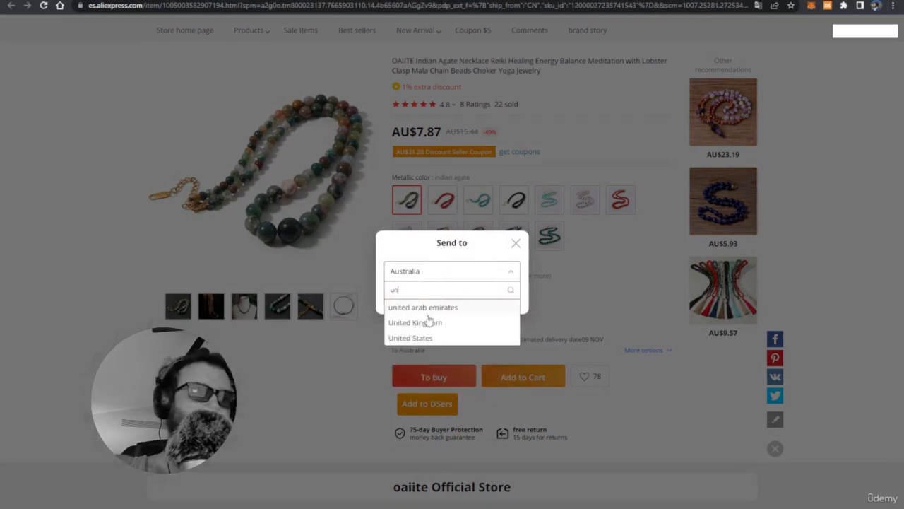
pyautogui.click(426, 338)
pyautogui.click(436, 299)
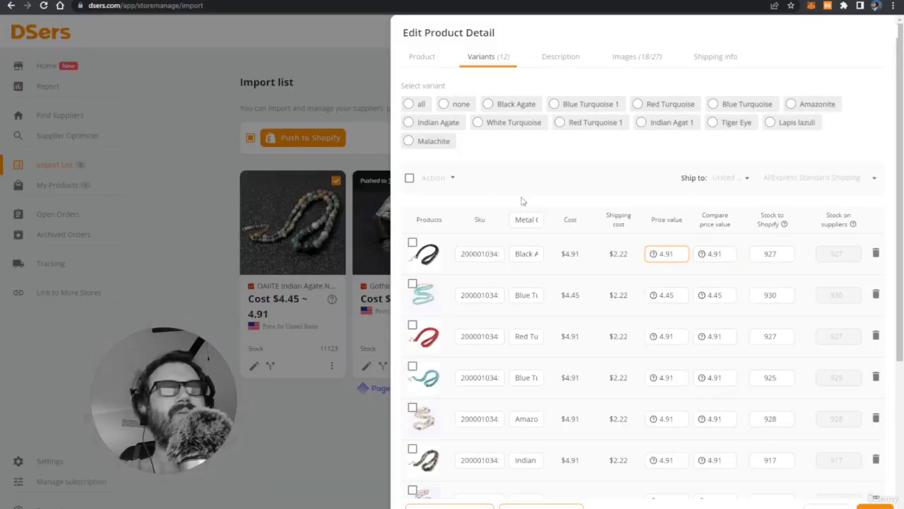
# Set the price value to 19 for the first six variants, Black Agate through Indian Agate.
pyautogui.doubleClick(671, 253)
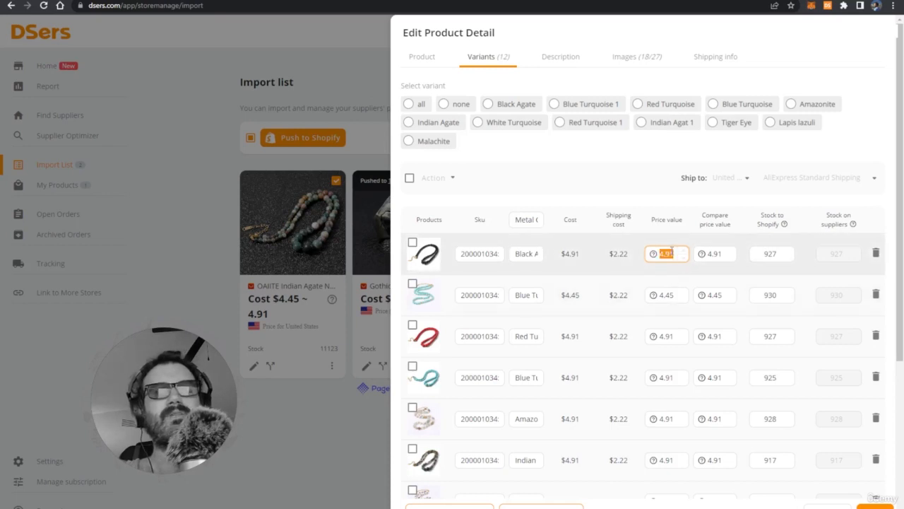
pyautogui.write('19')
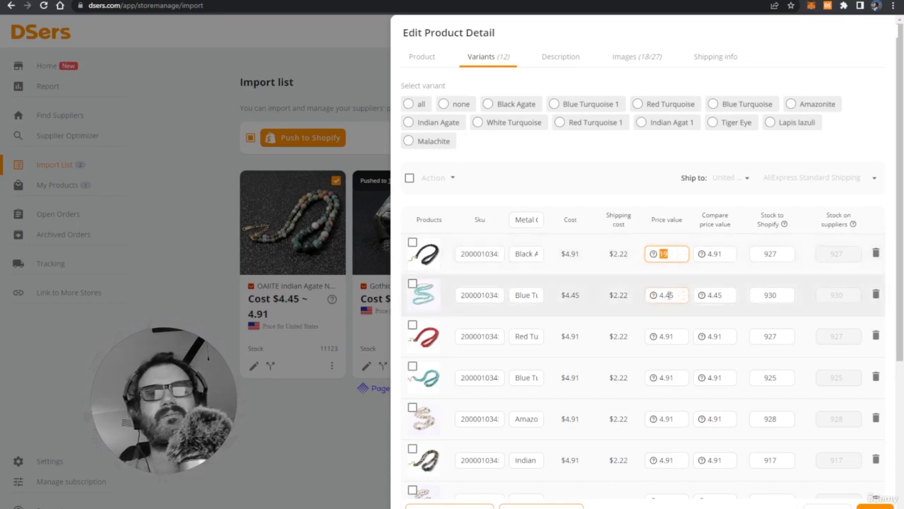
pyautogui.doubleClick(668, 295)
pyautogui.write('19')
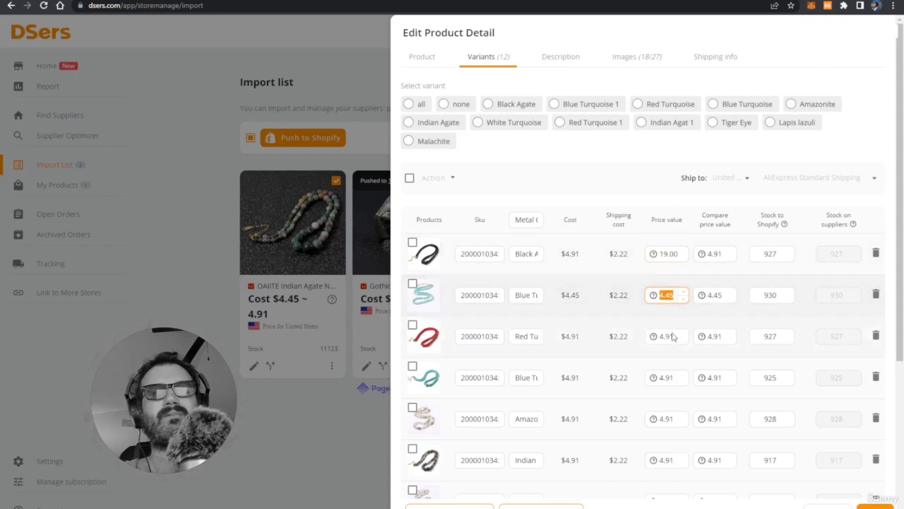
pyautogui.doubleClick(666, 336)
pyautogui.write('19')
pyautogui.doubleClick(668, 377)
pyautogui.write('19')
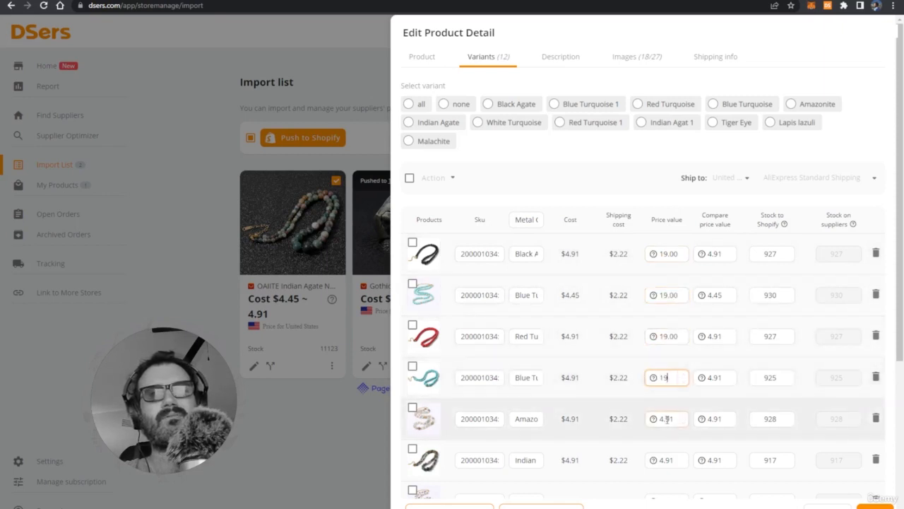
pyautogui.doubleClick(667, 418)
pyautogui.write('19')
pyautogui.doubleClick(679, 458)
pyautogui.write('19')
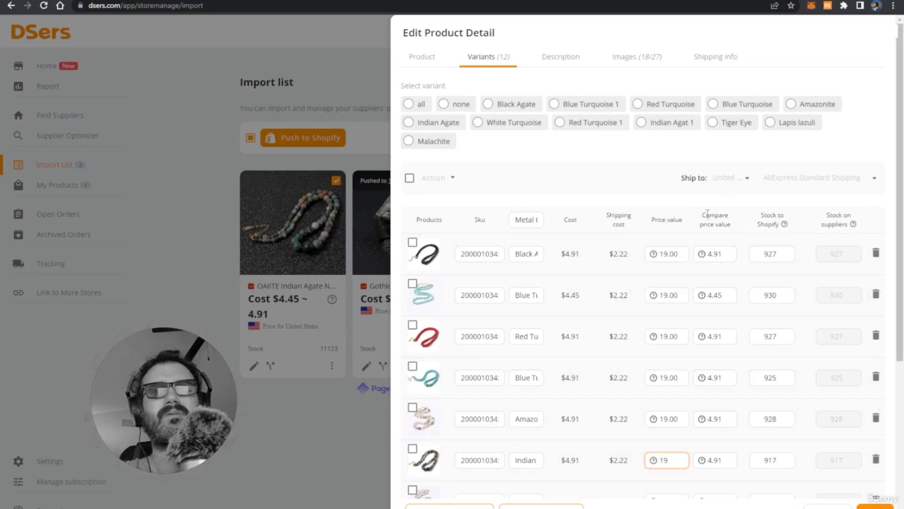
# Set the price value to 19 for the remaining six variants, White Turquoise through Malachite.
pyautogui.scroll(-3, 703, 353)
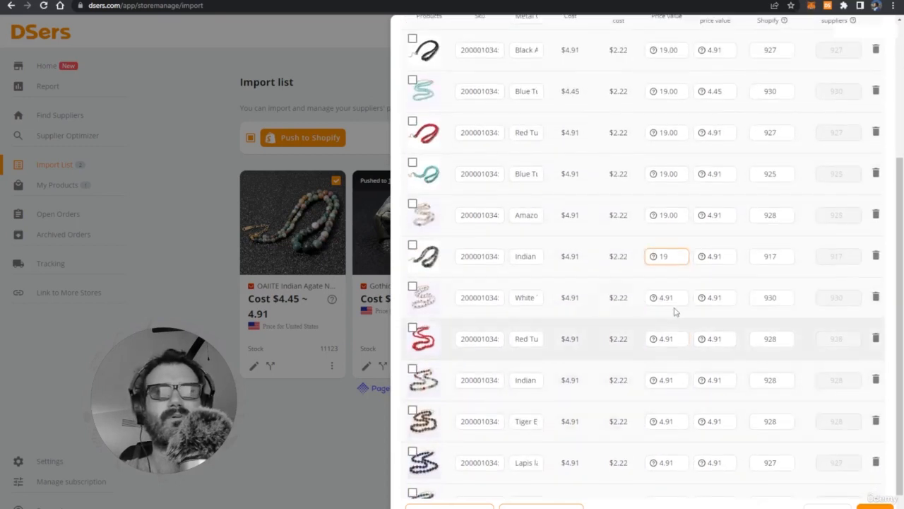
pyautogui.click(672, 297)
pyautogui.doubleClick(671, 297)
pyautogui.write('19')
pyautogui.doubleClick(668, 338)
pyautogui.write('19')
pyautogui.doubleClick(668, 380)
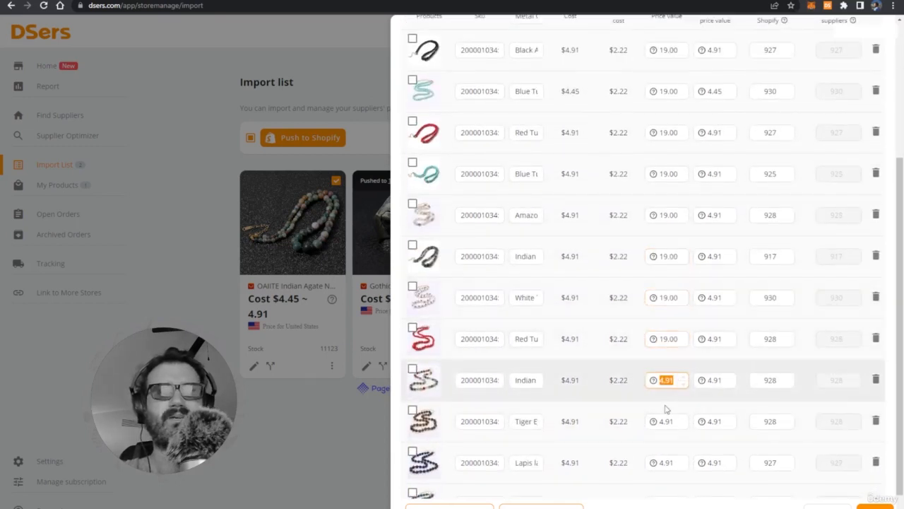
pyautogui.write('19')
pyautogui.doubleClick(666, 421)
pyautogui.write('19')
pyautogui.doubleClick(668, 462)
pyautogui.write('19')
pyautogui.scroll(-1, 667, 466)
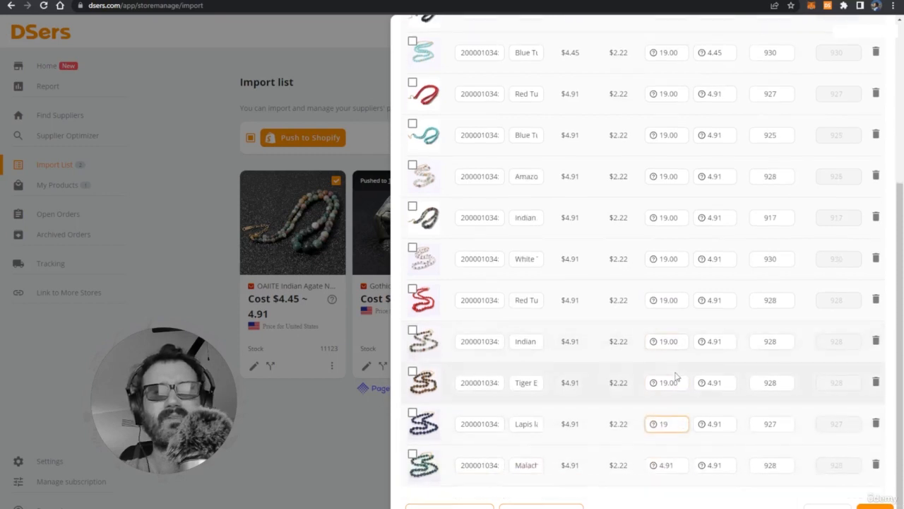
pyautogui.doubleClick(670, 465)
pyautogui.write('19')
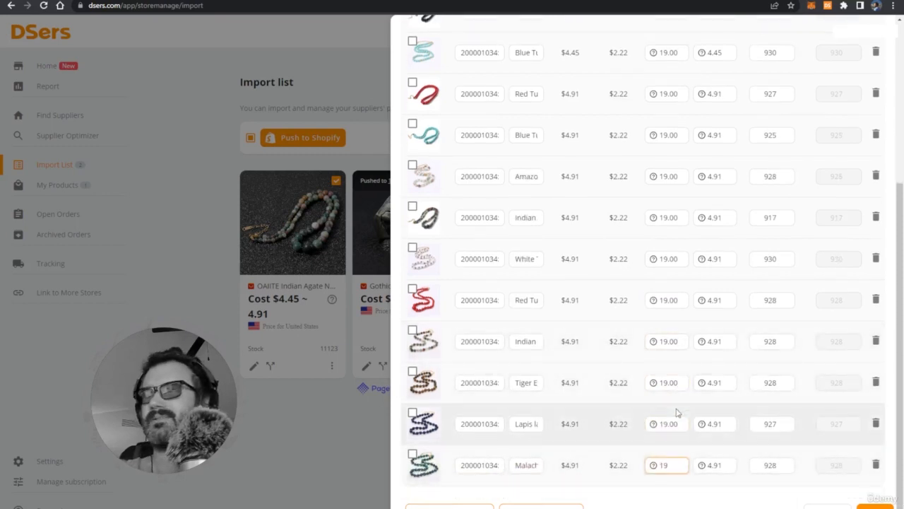
# Set the compare price value to 30 for the first six variants, Black Agate through Indian Agate.
pyautogui.scroll(5, 686, 343)
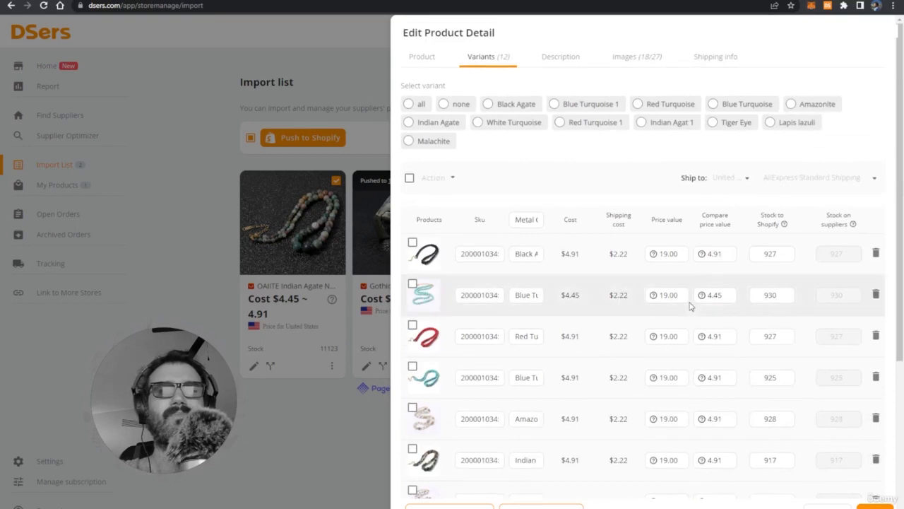
pyautogui.scroll(-1, 691, 292)
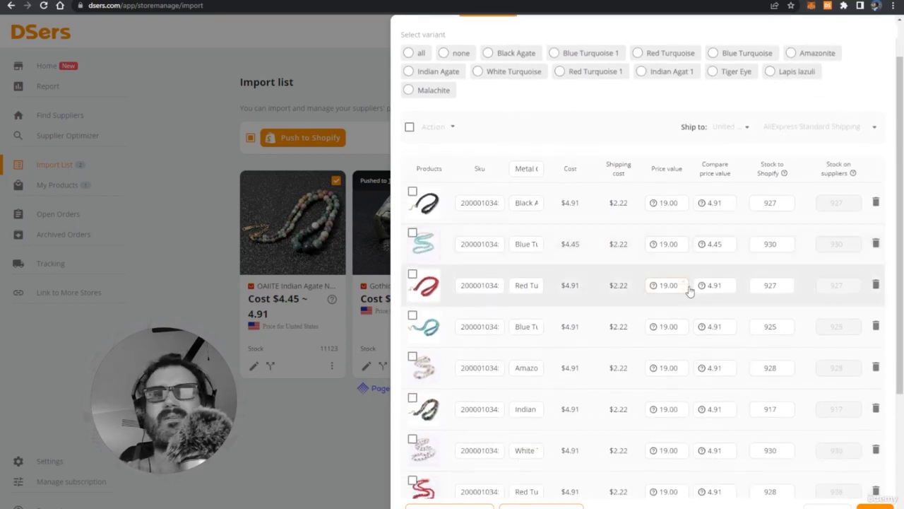
pyautogui.scroll(-1, 694, 283)
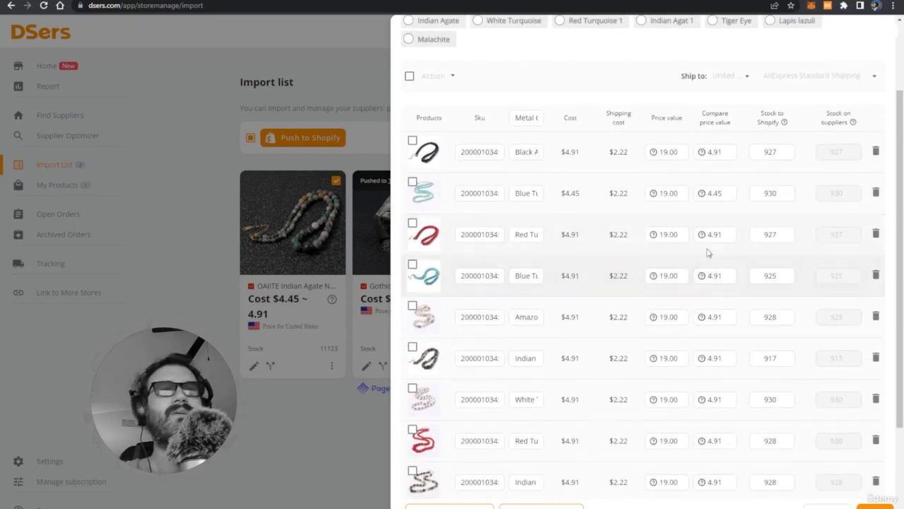
pyautogui.doubleClick(724, 153)
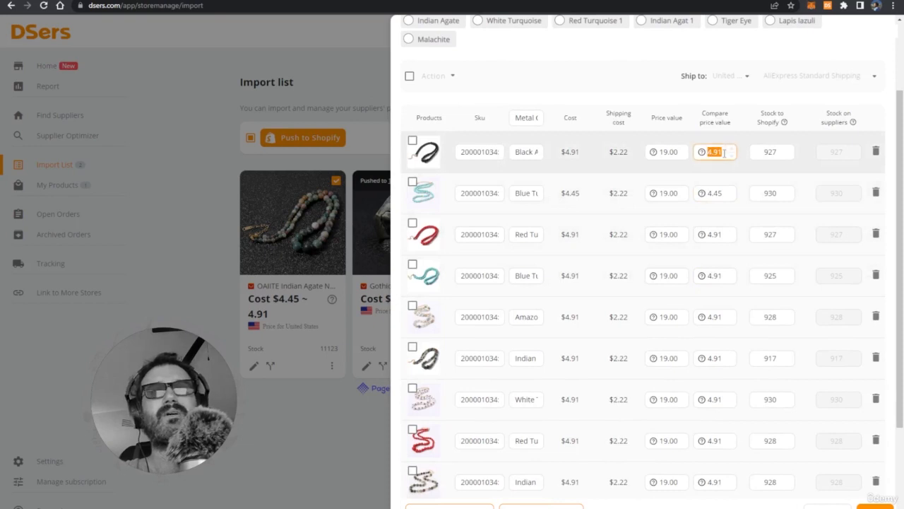
pyautogui.write('50')
pyautogui.doubleClick(724, 153)
pyautogui.doubleClick(719, 192)
pyautogui.write('30')
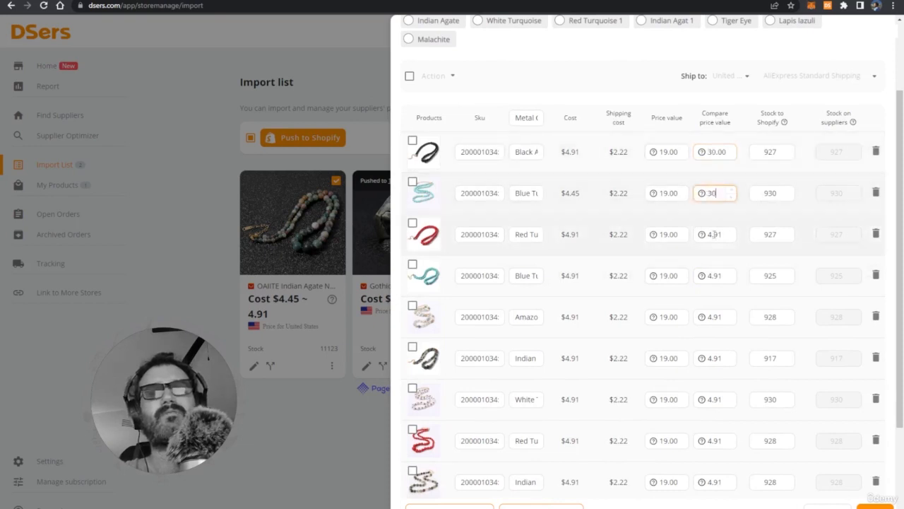
pyautogui.doubleClick(716, 234)
pyautogui.write('30')
pyautogui.doubleClick(716, 274)
pyautogui.write('30')
pyautogui.doubleClick(721, 316)
pyautogui.write('30')
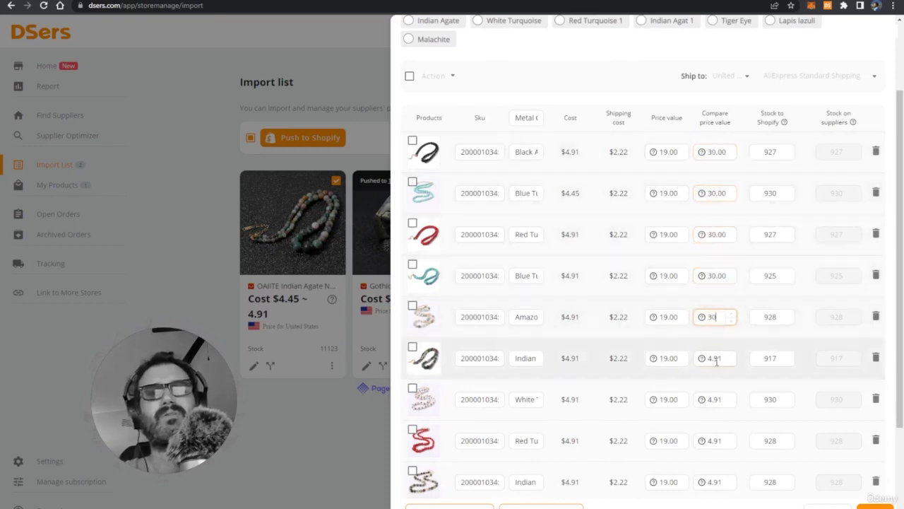
pyautogui.doubleClick(715, 358)
pyautogui.write('30')
# Set the compare price value to 30 for the remaining six variants, White Turquoise through Malachite.
pyautogui.doubleClick(714, 400)
pyautogui.write('30')
pyautogui.doubleClick(715, 440)
pyautogui.write('30')
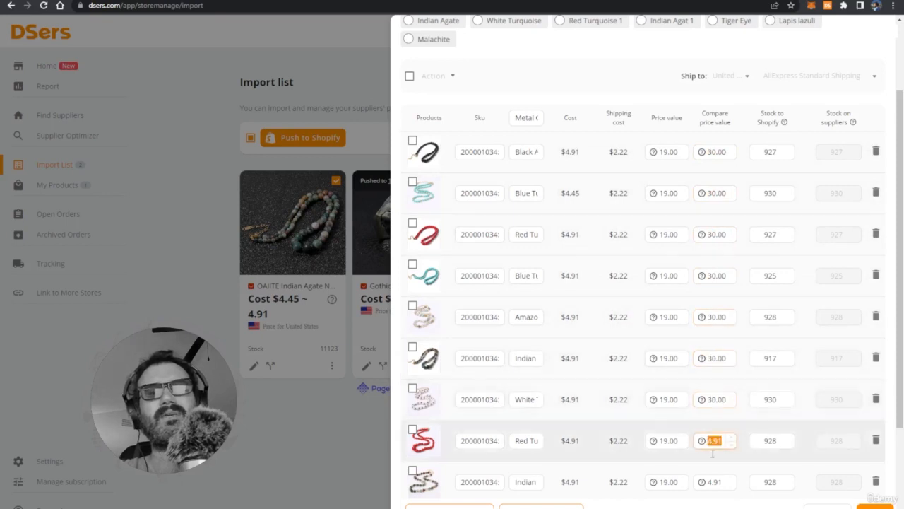
pyautogui.doubleClick(715, 481)
pyautogui.write('30')
pyautogui.scroll(-2, 707, 395)
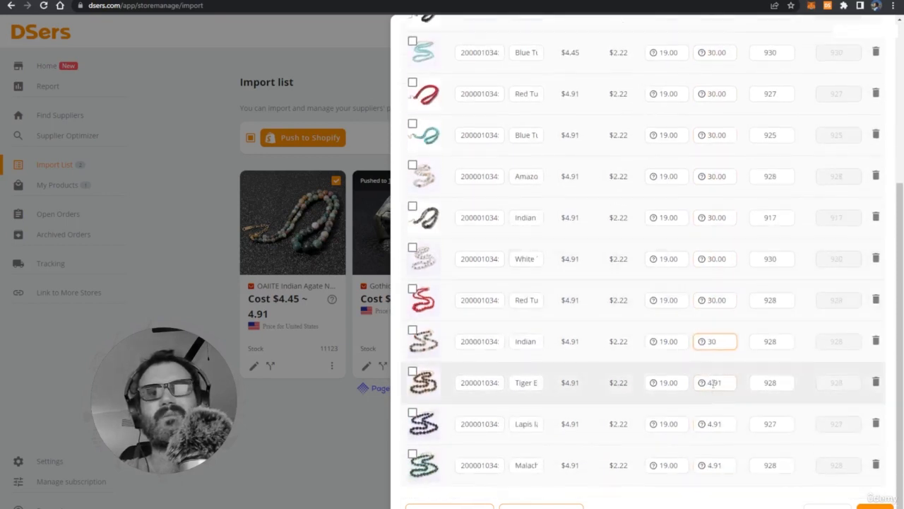
pyautogui.doubleClick(712, 383)
pyautogui.write('30')
pyautogui.doubleClick(712, 424)
pyautogui.write('30')
pyautogui.doubleClick(716, 465)
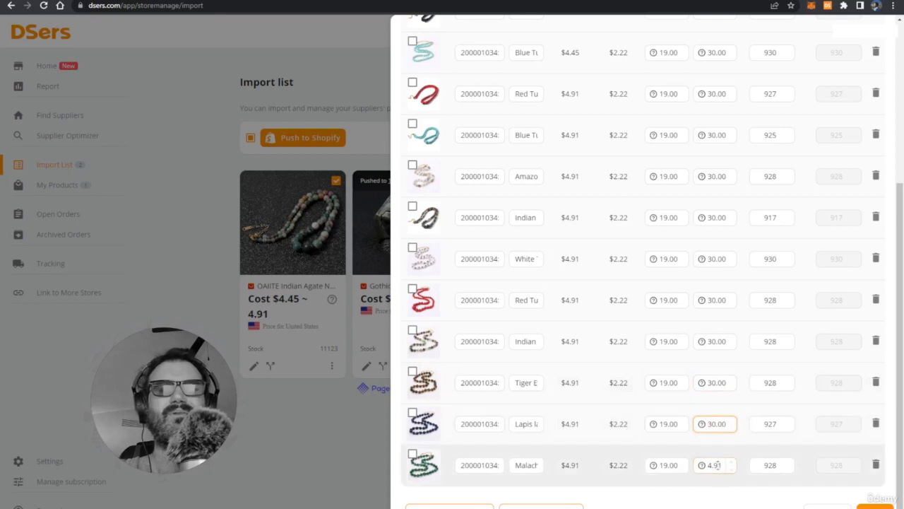
pyautogui.write('30')
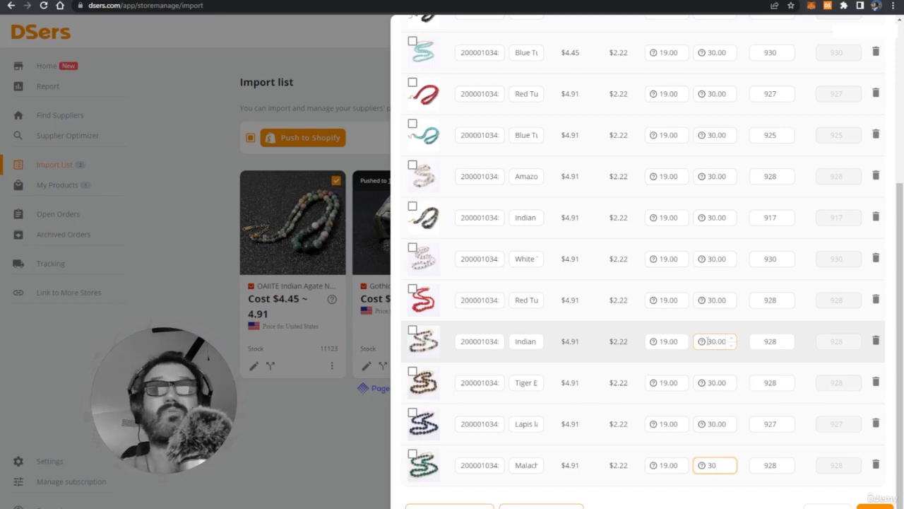
# Open the product's description and look over its specifications and overview.
pyautogui.scroll(5, 639, 269)
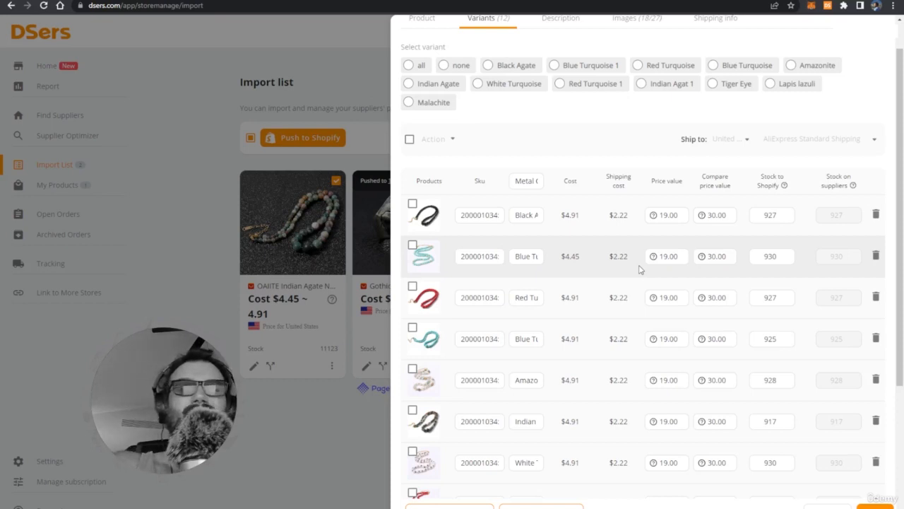
pyautogui.scroll(1, 665, 267)
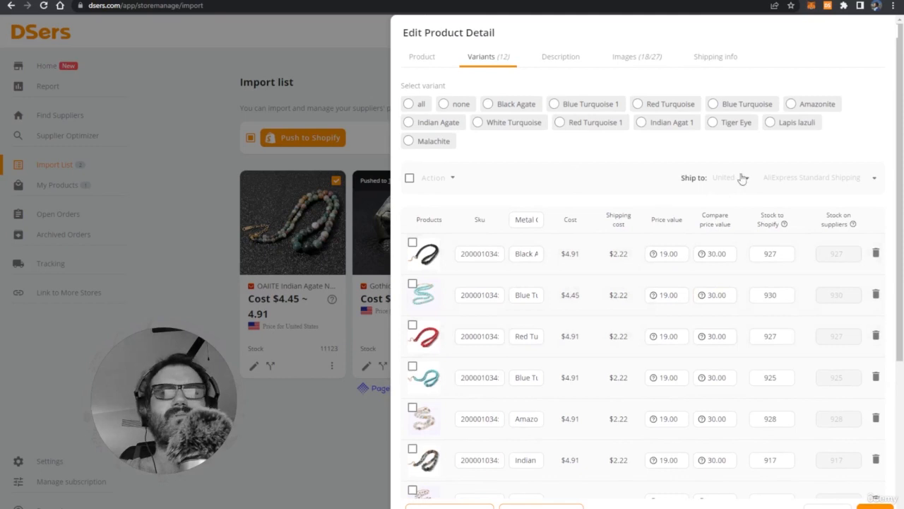
pyautogui.click(563, 62)
pyautogui.scroll(-3, 612, 224)
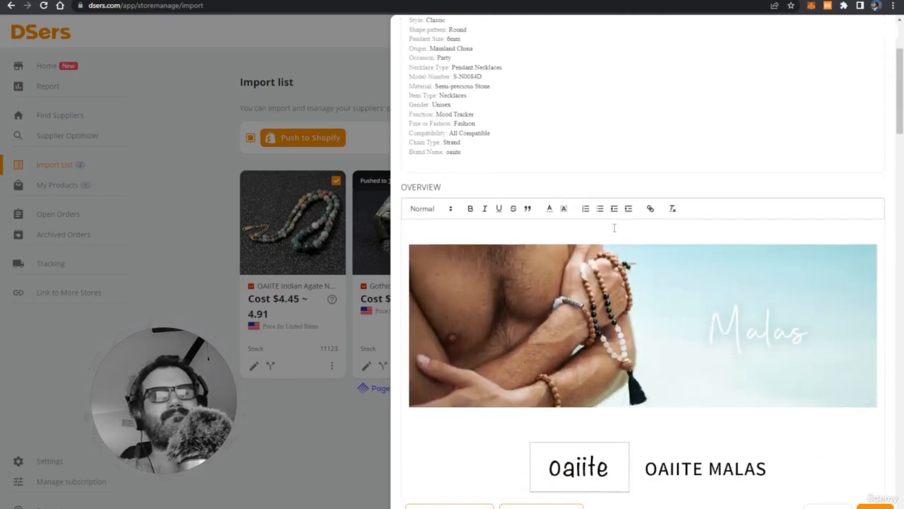
pyautogui.scroll(3, 593, 216)
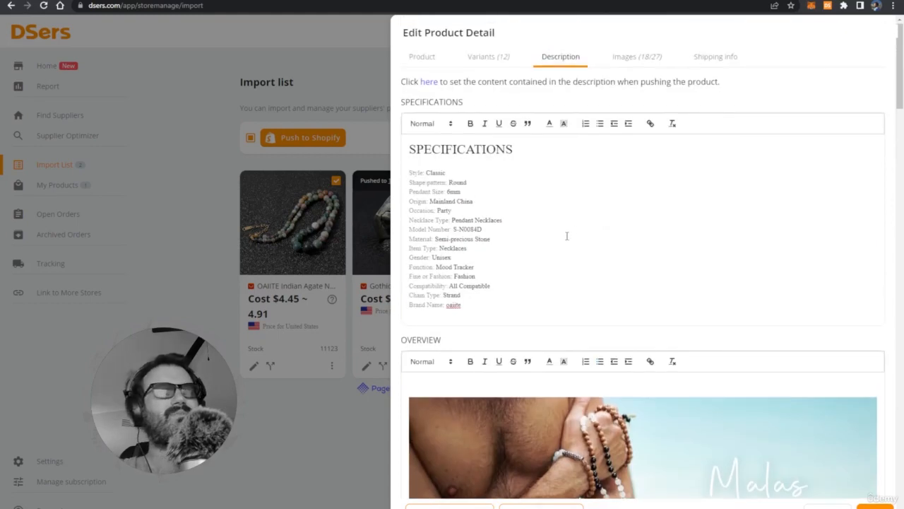
# Try deleting the entire specifications text, and undo the deletion.
pyautogui.click(567, 236)
pyautogui.hotkey('ctrl', 'a')
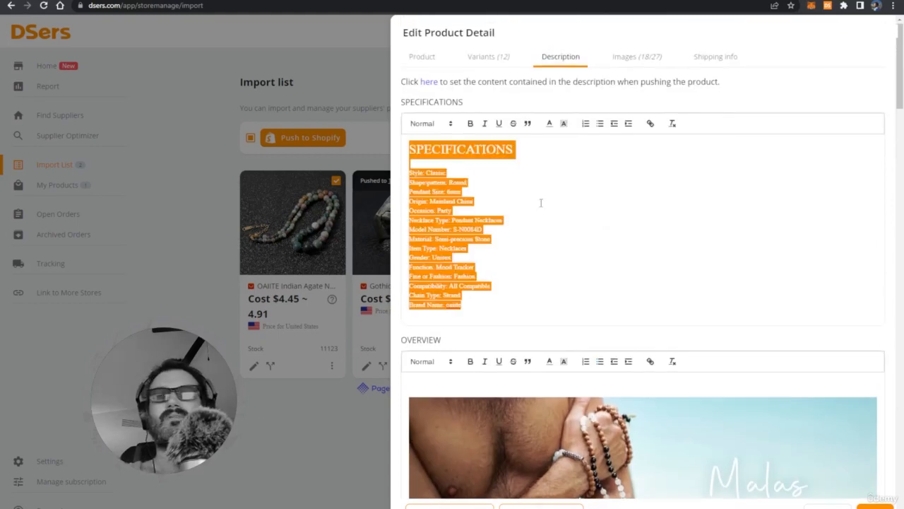
pyautogui.click(509, 203)
pyautogui.hotkey('ctrl', 'a')
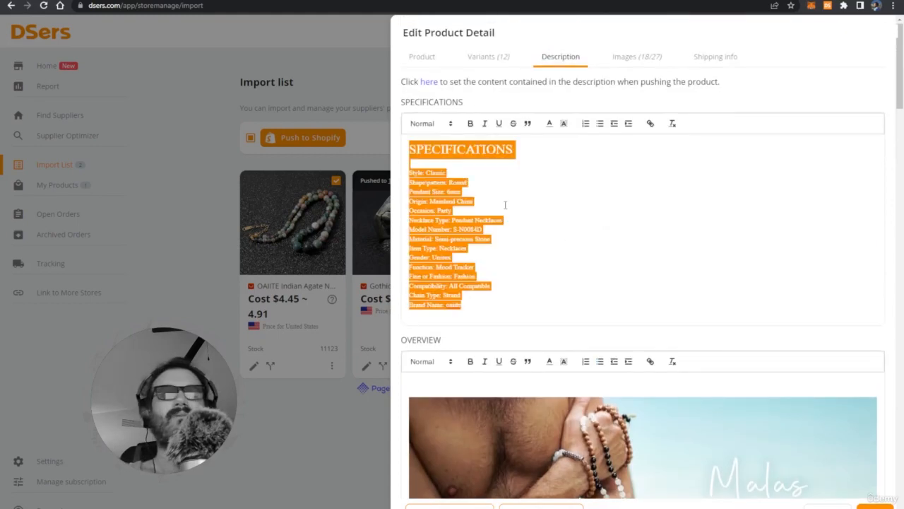
pyautogui.press('BackSpace')
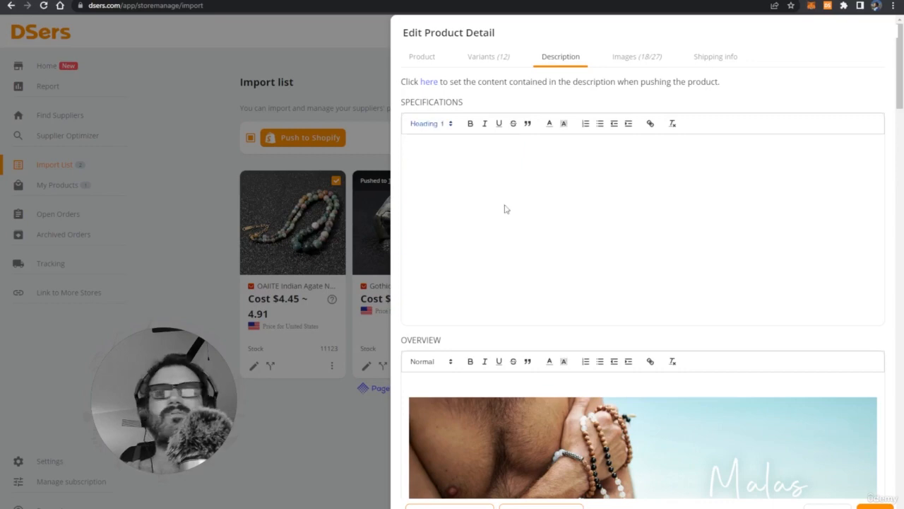
pyautogui.hotkey('ctrl', 'z')
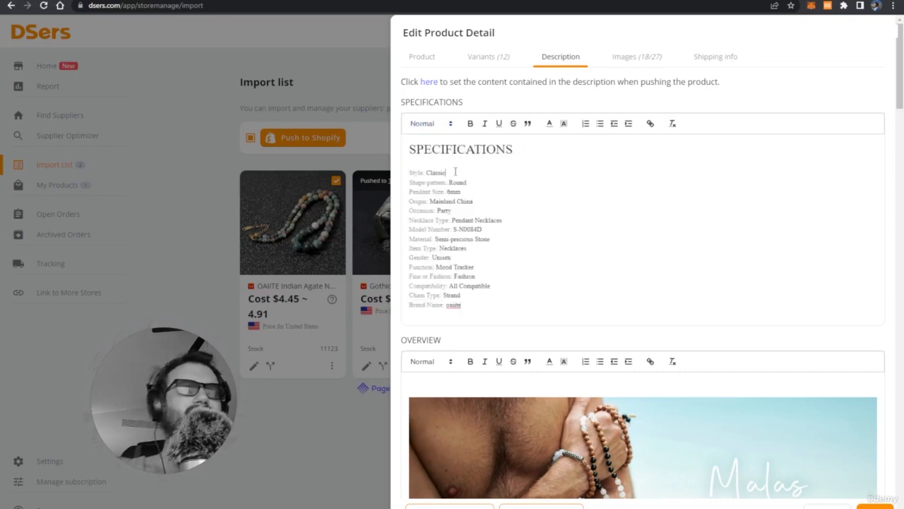
# Remove the Style and Shape pattern lines from the specifications and relabel Pendant Size as "Bead Size".
pyautogui.tripleClick(455, 172)
pyautogui.press('BackSpace')
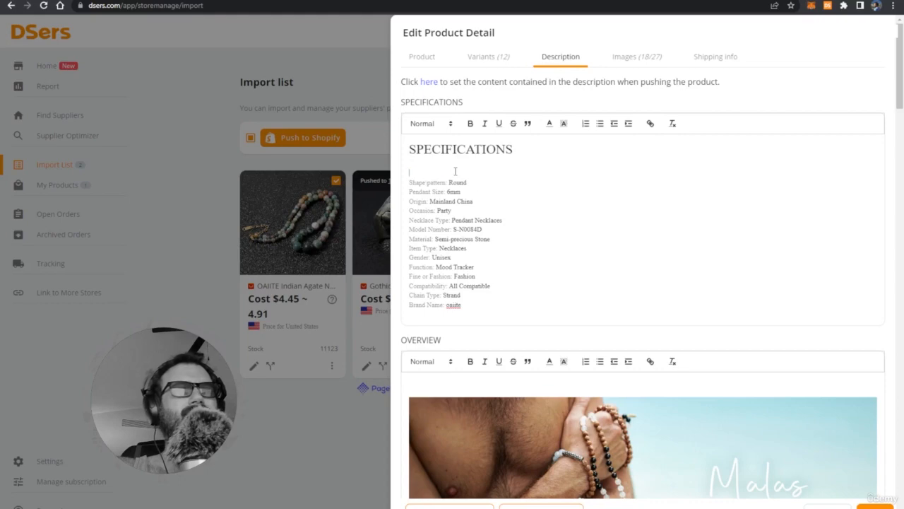
pyautogui.tripleClick(456, 171)
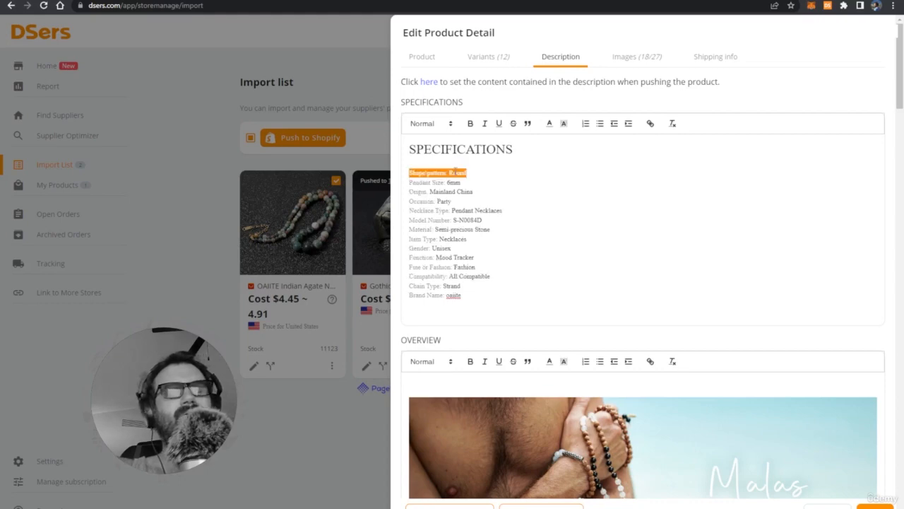
pyautogui.press('BackSpace')
pyautogui.press('Delete')
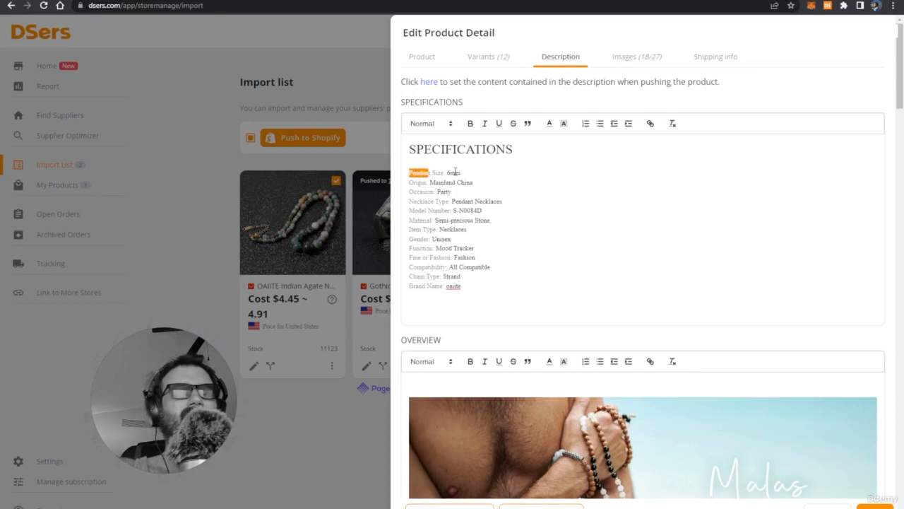
pyautogui.write('Bead')
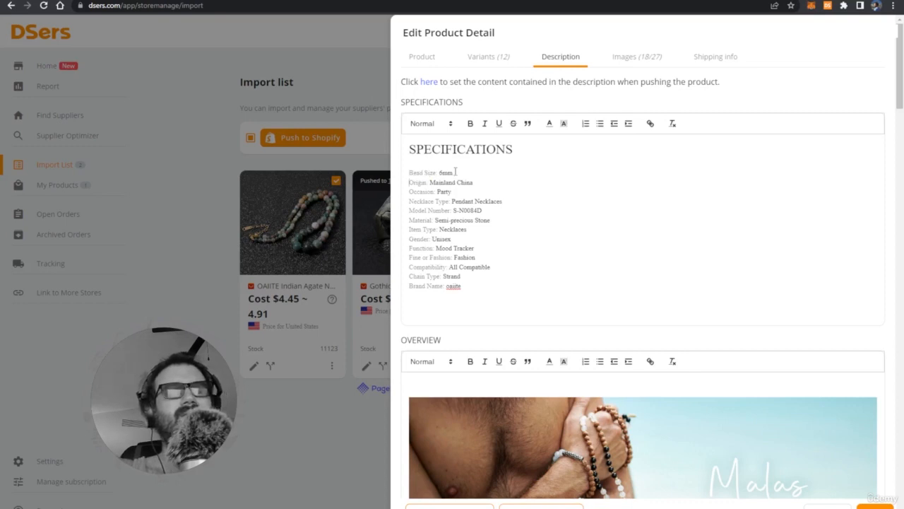
# Delete all specification lines from Origin through Brand Name, below the bead size.
pyautogui.hotkey('shift', 'Down')
pyautogui.hotkey('shift', 'Down')
pyautogui.hotkey('shift', 'Down')
pyautogui.hotkey('shift', 'Down')
pyautogui.hotkey('shift', 'Down')
pyautogui.hotkey('shift', 'Down')
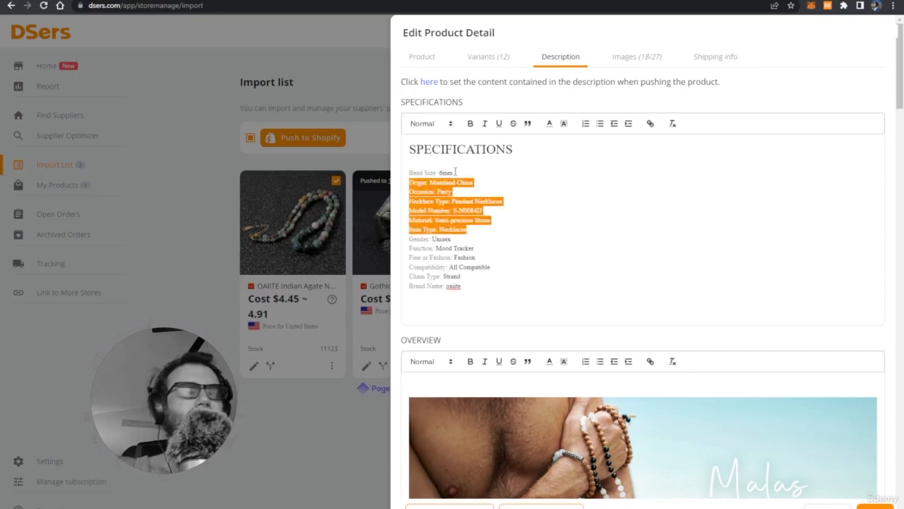
pyautogui.hotkey('shift', 'Down')
pyautogui.hotkey('shift', 'Down')
pyautogui.hotkey('shift', 'Down')
pyautogui.hotkey('shift', 'Down')
pyautogui.hotkey('shift', 'Down')
pyautogui.hotkey('shift', 'Down')
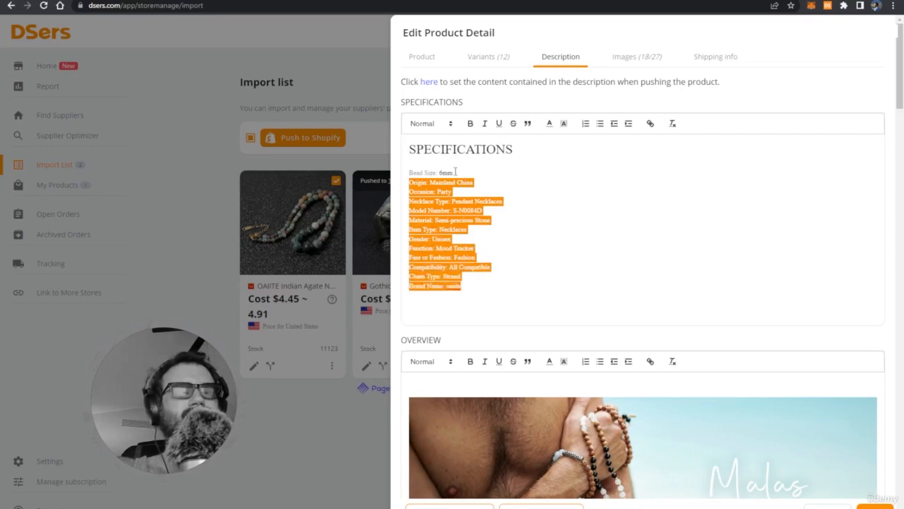
pyautogui.press('BackSpace')
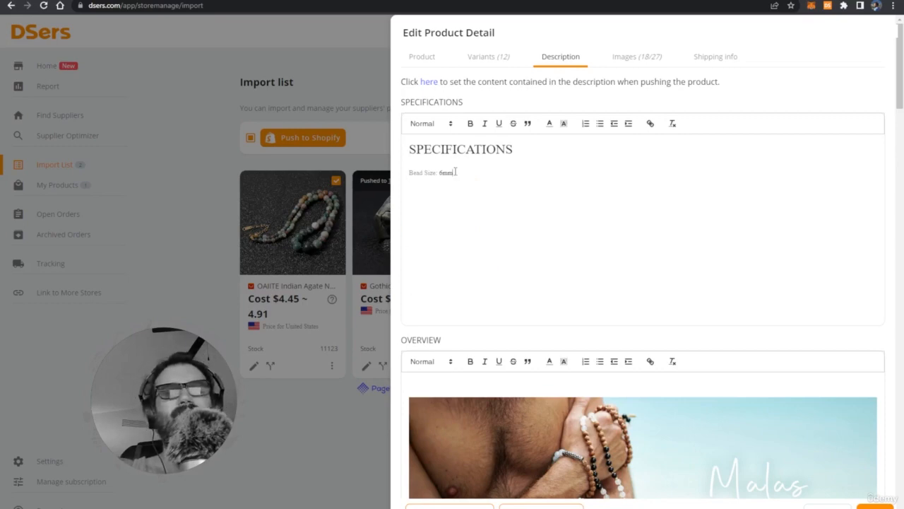
# Delete the remaining SPECIFICATIONS heading and bead size line, and set the empty specifications text to Normal style.
pyautogui.hotkey('shift', 'Home')
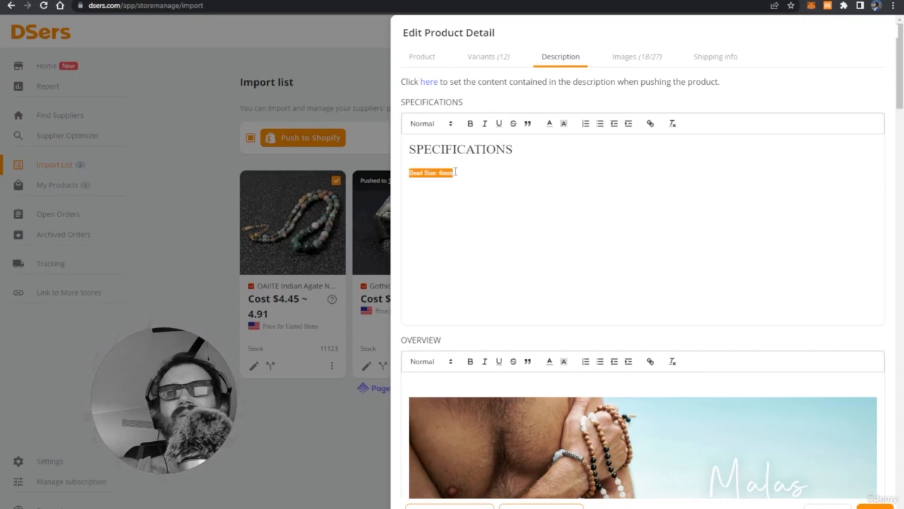
pyautogui.hotkey('shift', 'Up')
pyautogui.hotkey('shift', 'Up')
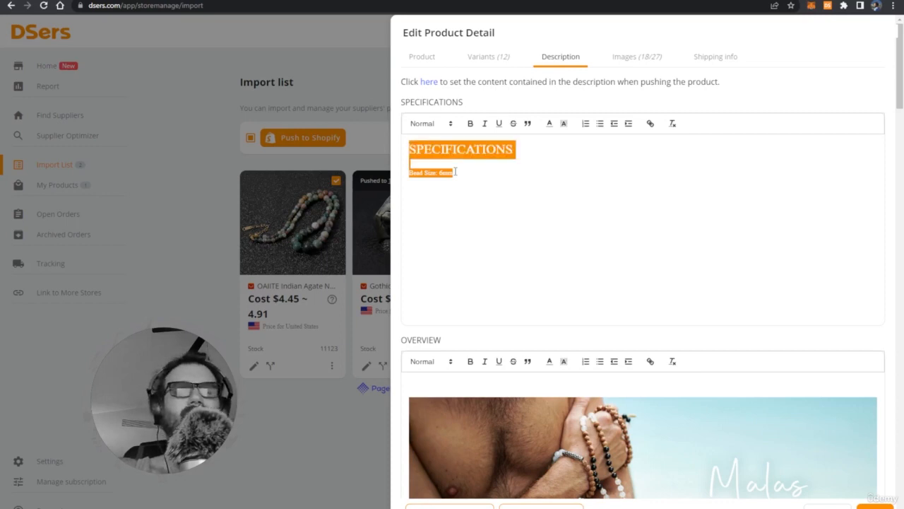
pyautogui.press('BackSpace')
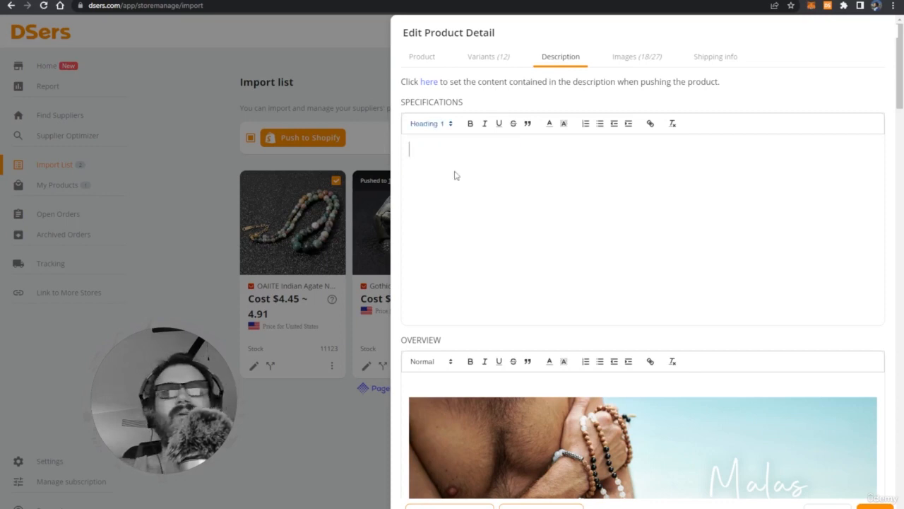
pyautogui.click(430, 124)
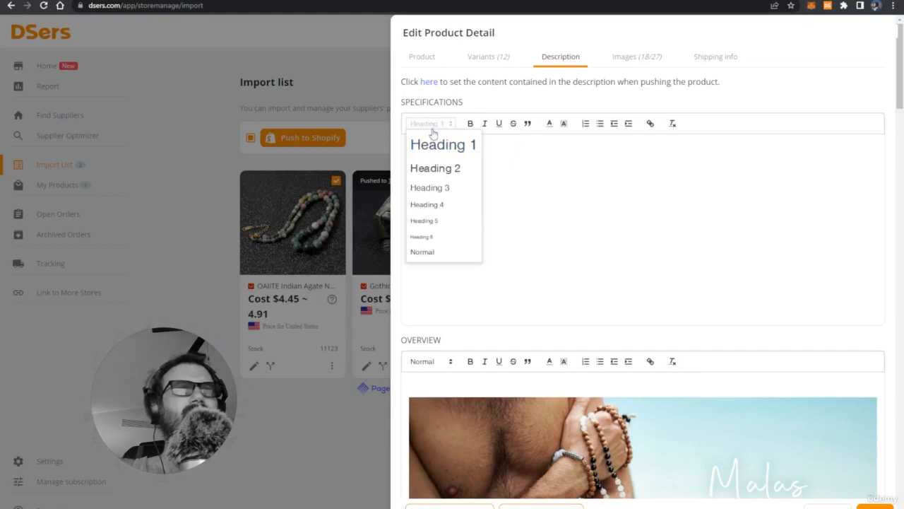
pyautogui.click(418, 253)
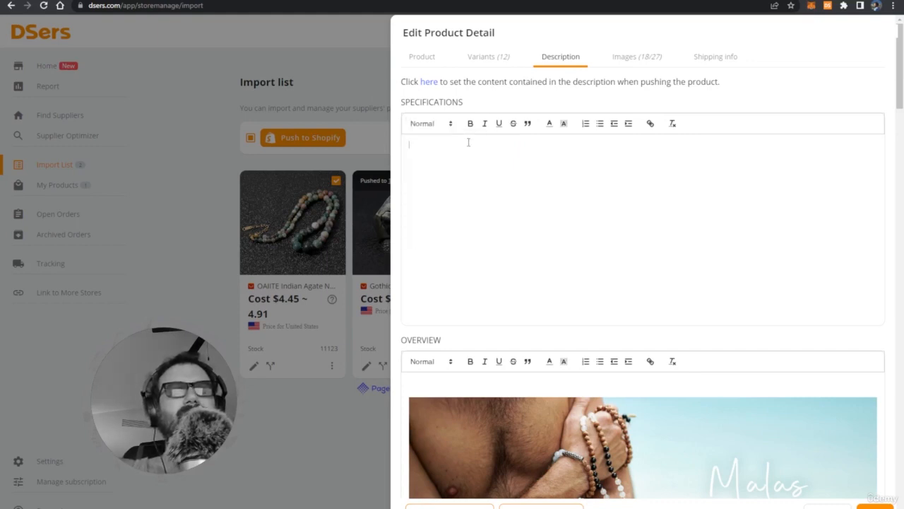
# Enter "Description for product here." as the only text in the specifications, replacing any filler text.
pyautogui.write('asdfasdfasdfasdf')
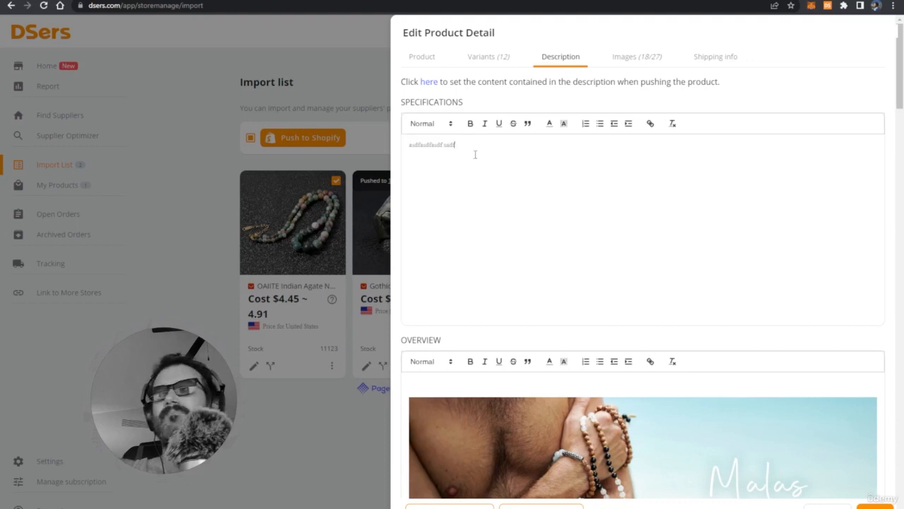
pyautogui.hotkey('ctrl', 'a')
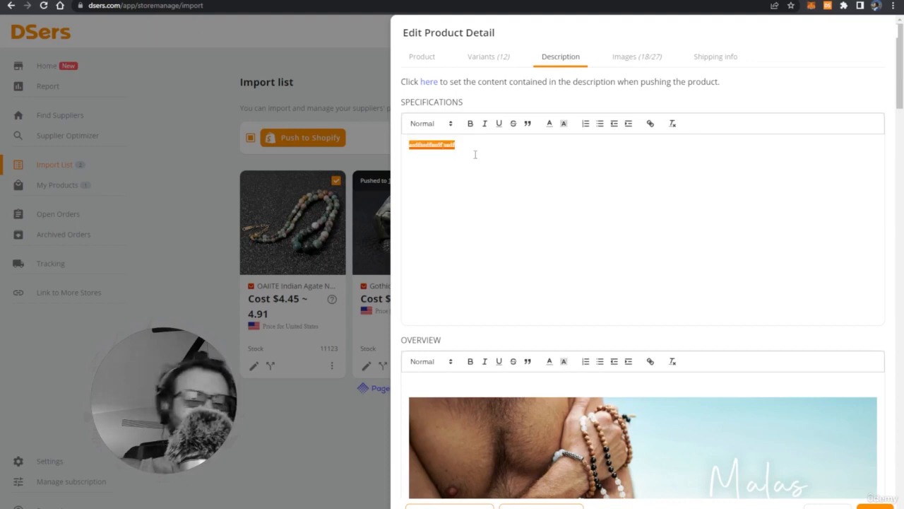
pyautogui.write('Description')
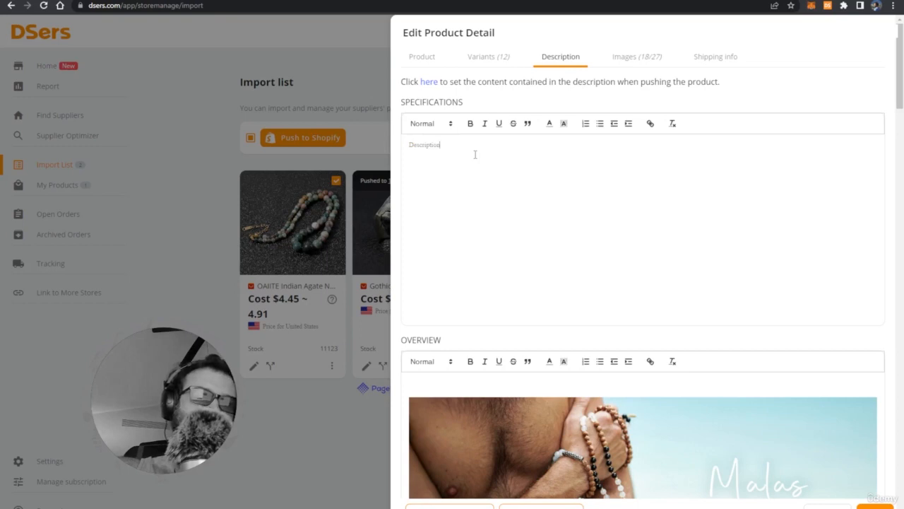
pyautogui.write(' for product here.')
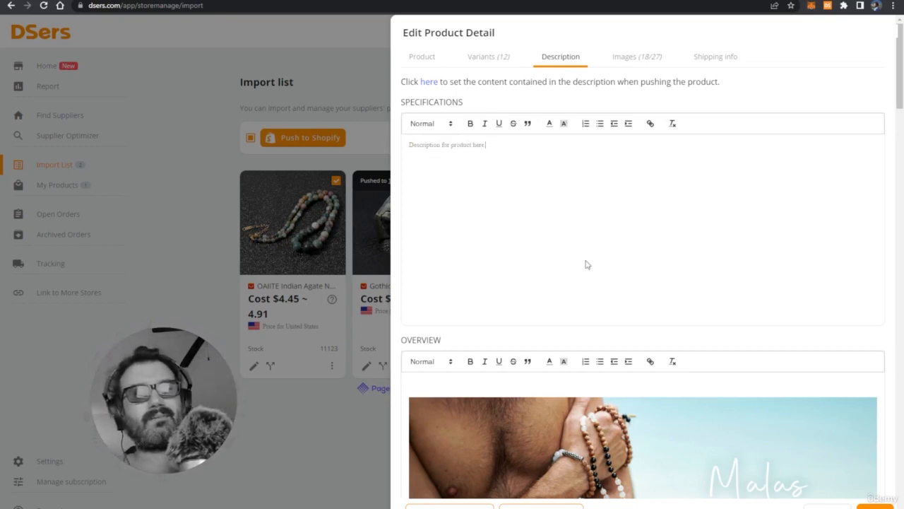
# Review the whole overview section, including the supplier's banners, product text, photos and brand story.
pyautogui.scroll(-5, 586, 262)
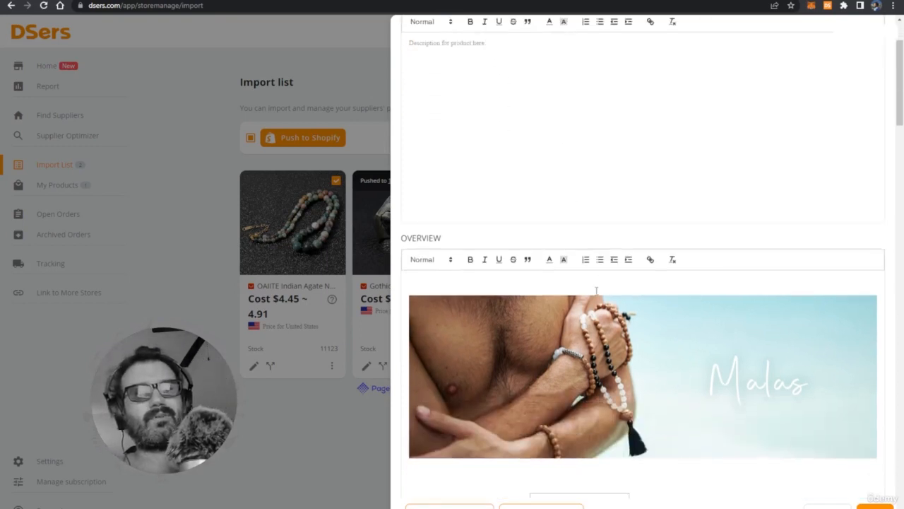
pyautogui.scroll(-1, 626, 322)
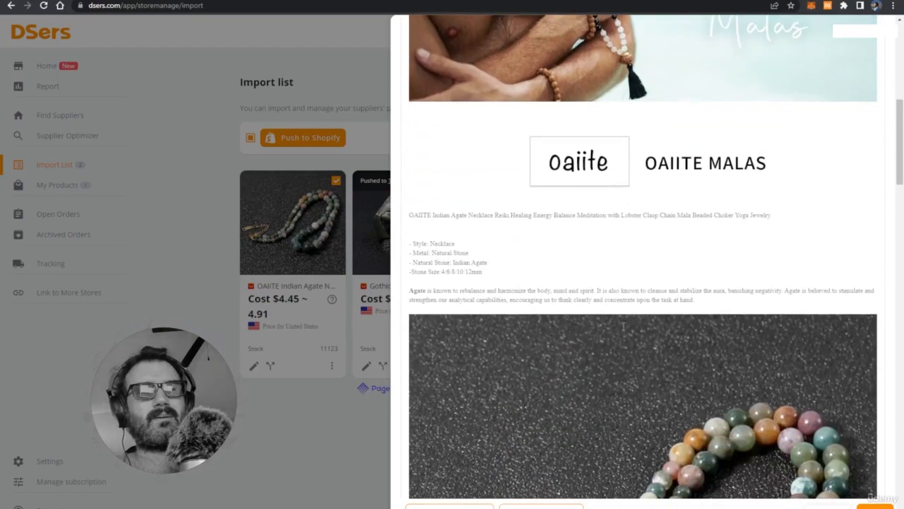
pyautogui.scroll(-10, 623, 325)
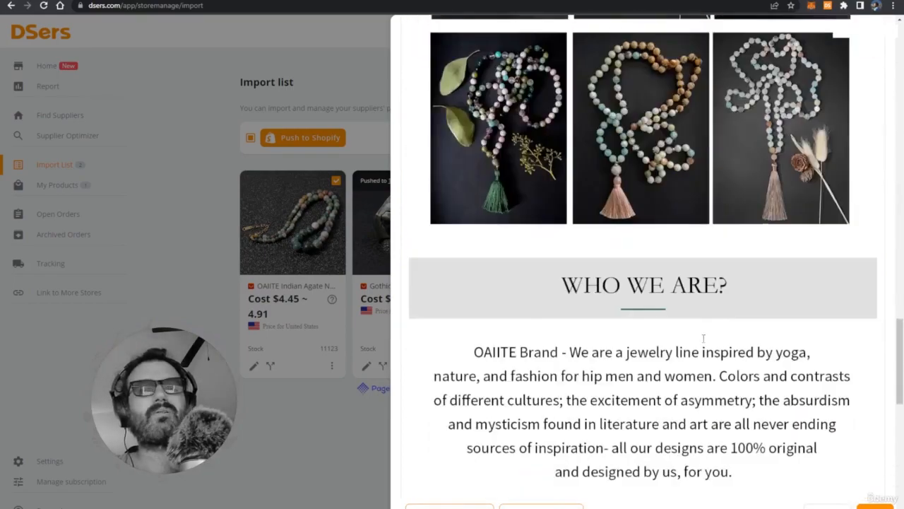
pyautogui.scroll(-8, 703, 338)
pyautogui.scroll(12, 695, 353)
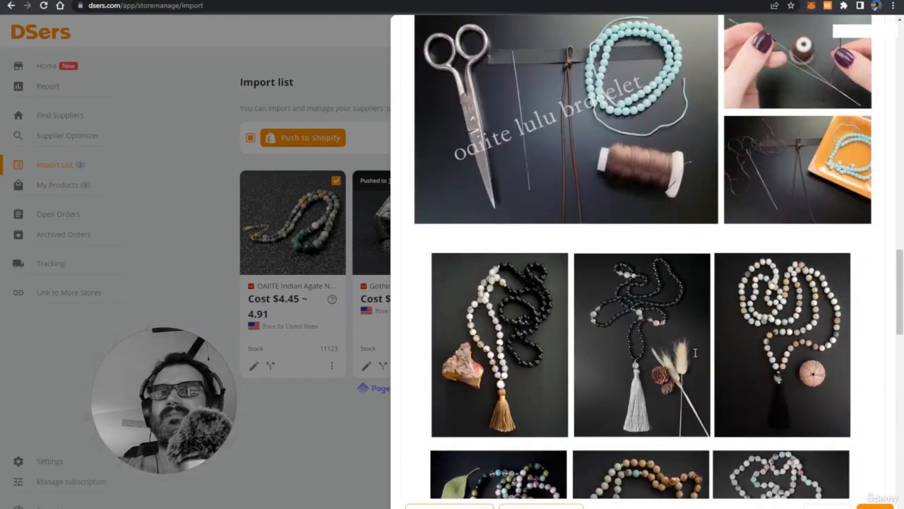
pyautogui.scroll(5, 695, 352)
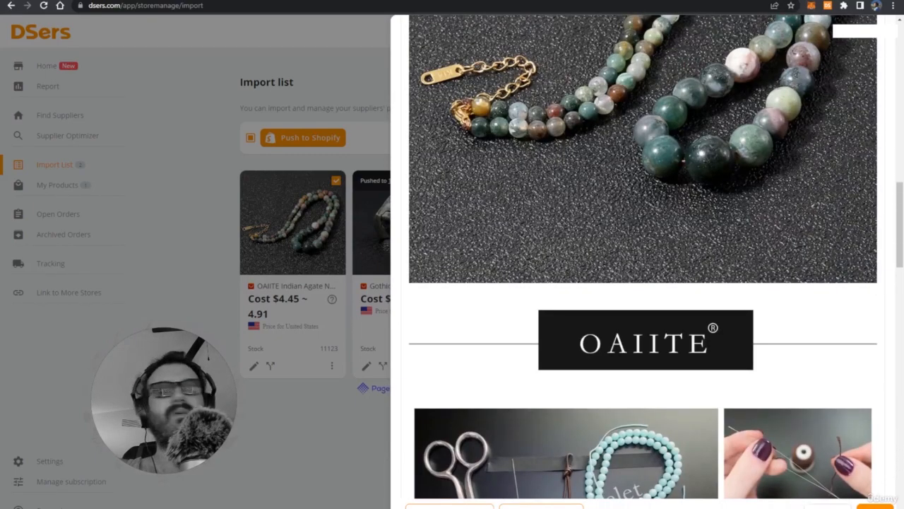
pyautogui.scroll(-12, 716, 283)
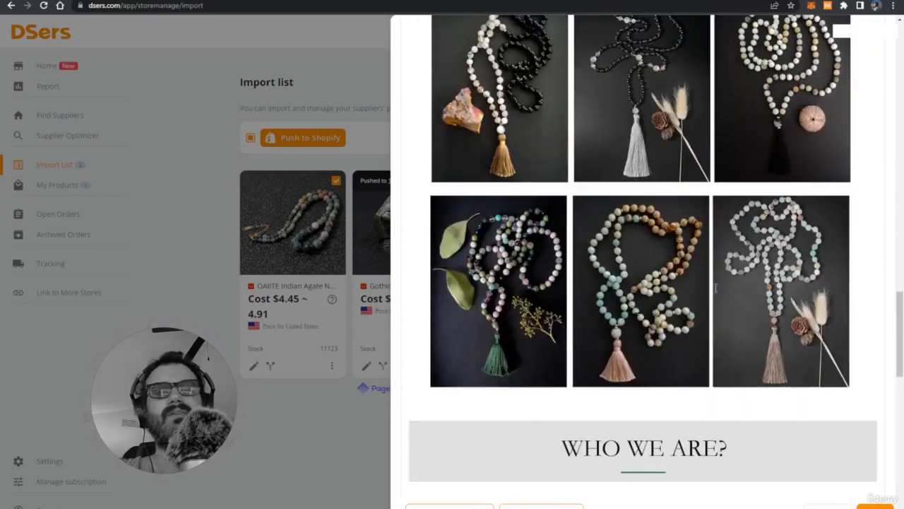
pyautogui.scroll(-1, 715, 283)
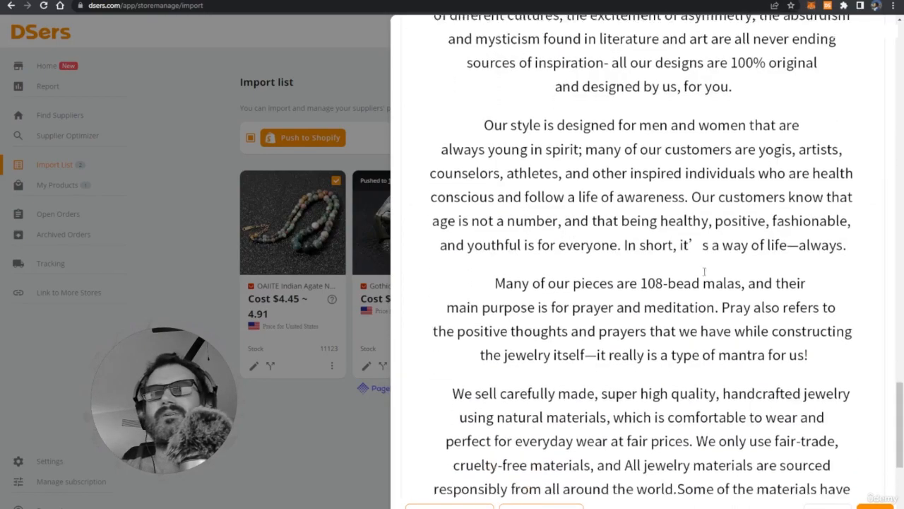
pyautogui.scroll(12, 715, 283)
pyautogui.scroll(3, 705, 280)
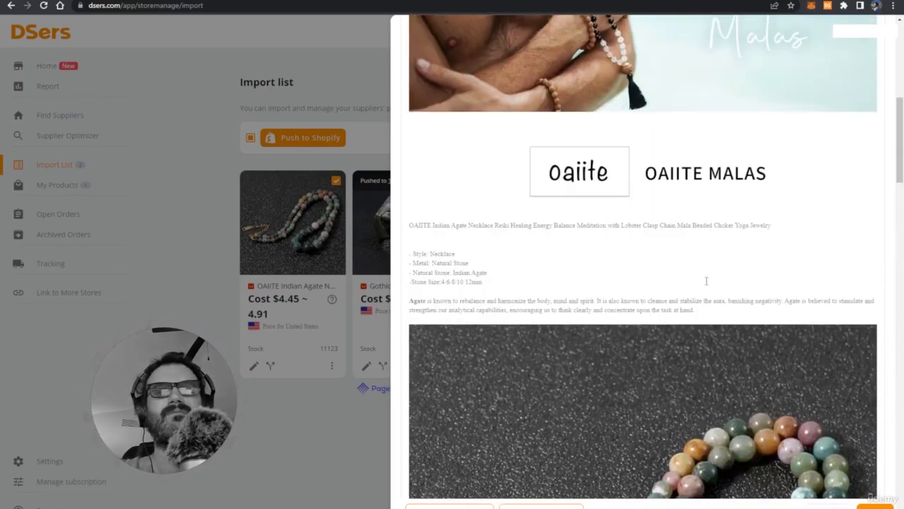
pyautogui.scroll(5, 568, 221)
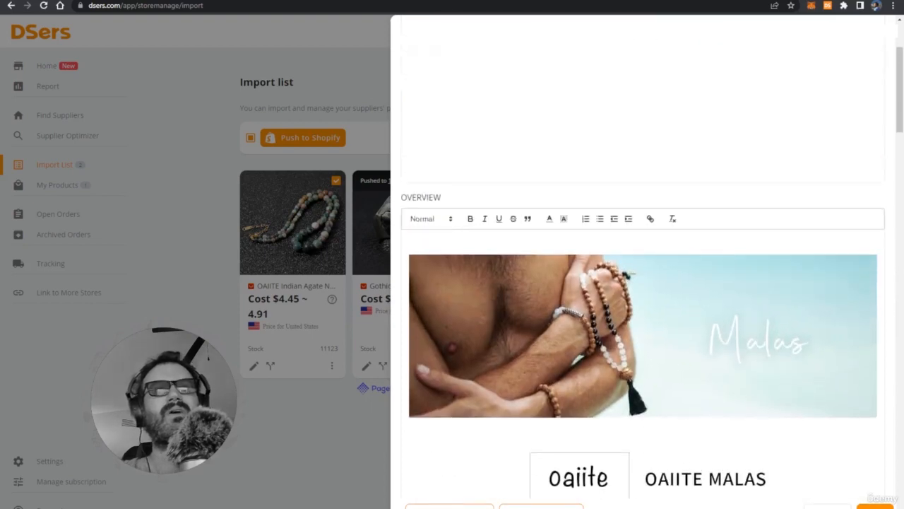
pyautogui.doubleClick(418, 197)
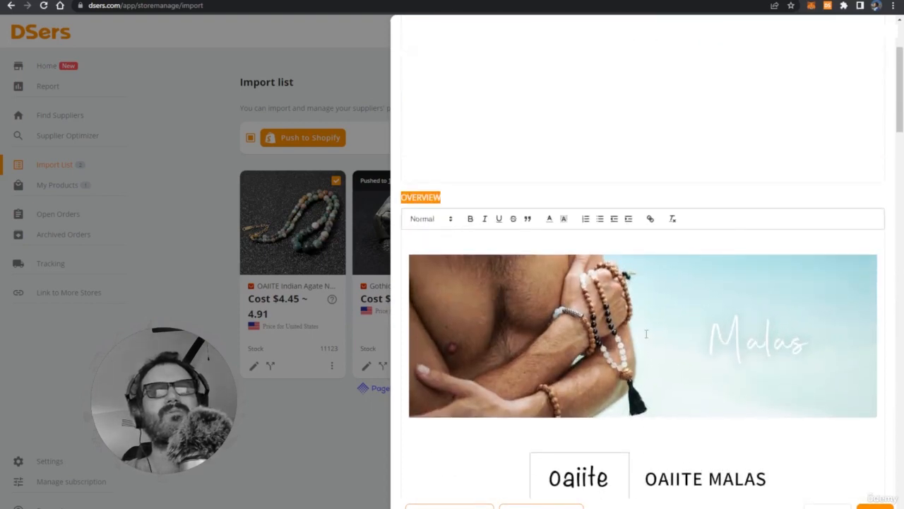
pyautogui.scroll(2, 654, 254)
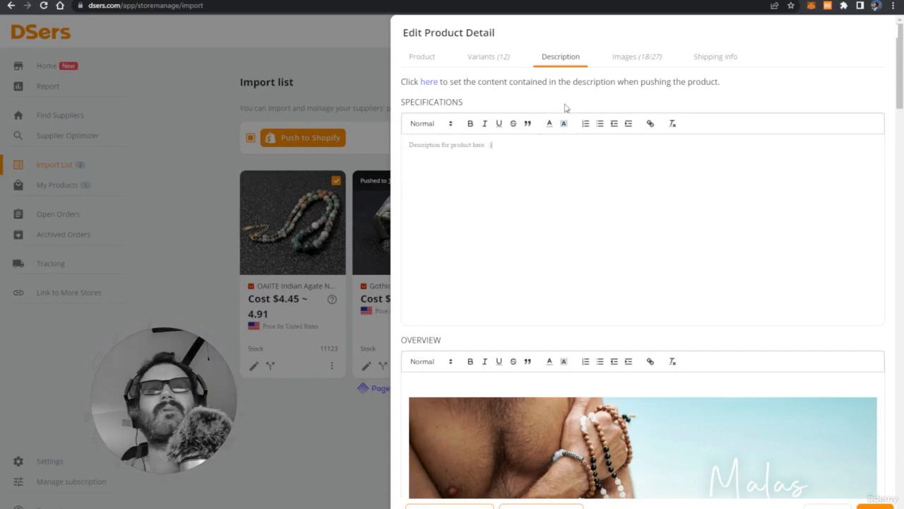
# Open the product's images and examine the cover picture and the first variant pictures selected for Shopify.
pyautogui.click(614, 61)
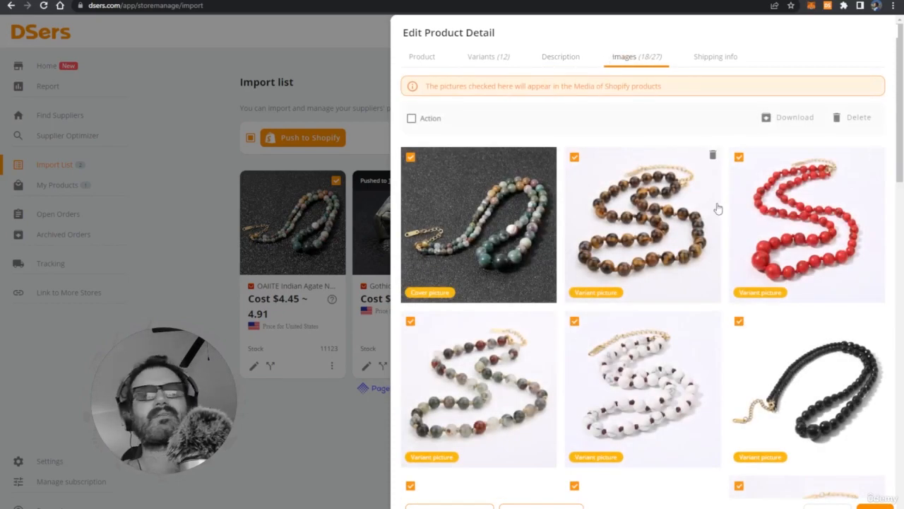
pyautogui.scroll(-2, 717, 208)
pyautogui.scroll(1, 714, 225)
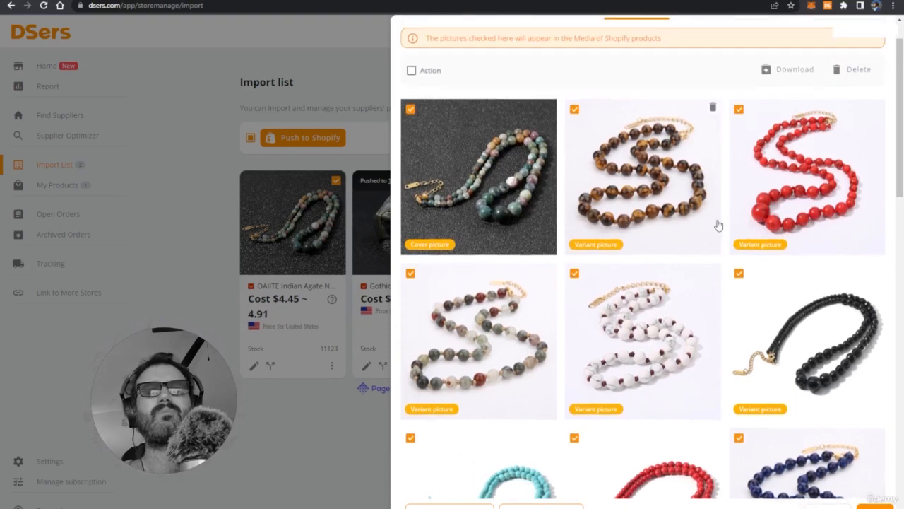
pyautogui.scroll(1, 717, 225)
pyautogui.scroll(-1, 718, 224)
pyautogui.scroll(-1, 689, 233)
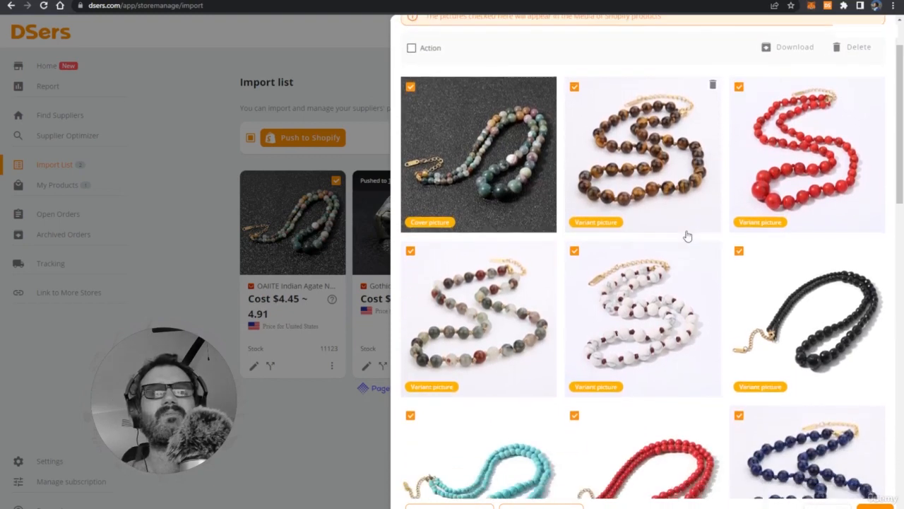
pyautogui.scroll(2, 700, 311)
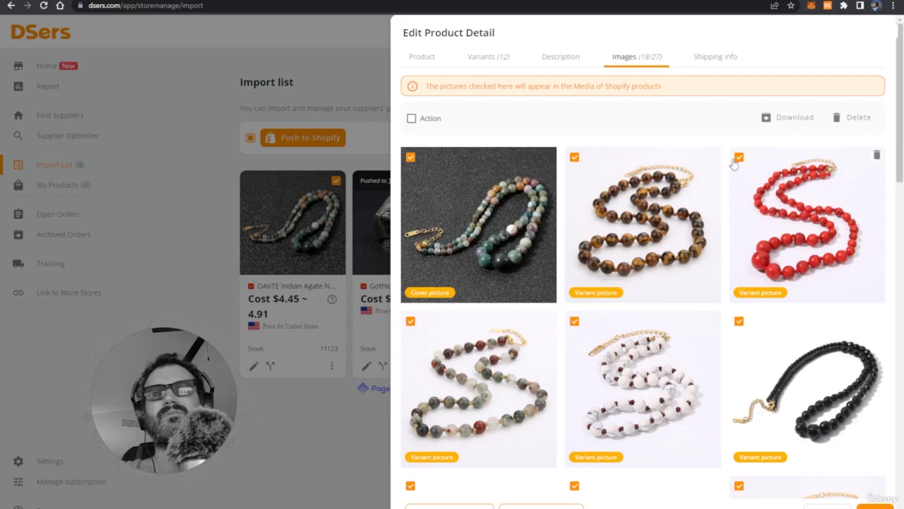
# Return to the variants and examine the name and SKU of the Amazonite necklace against its picture.
pyautogui.click(487, 61)
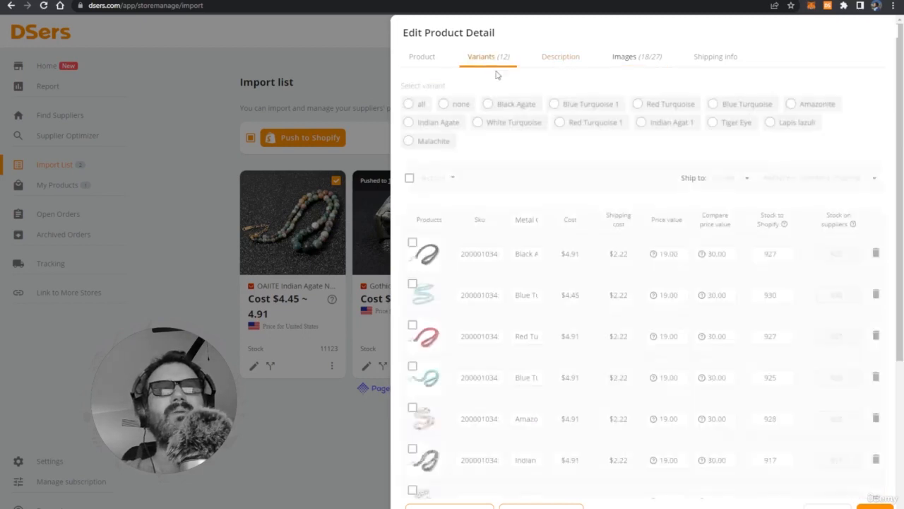
pyautogui.scroll(-2, 500, 322)
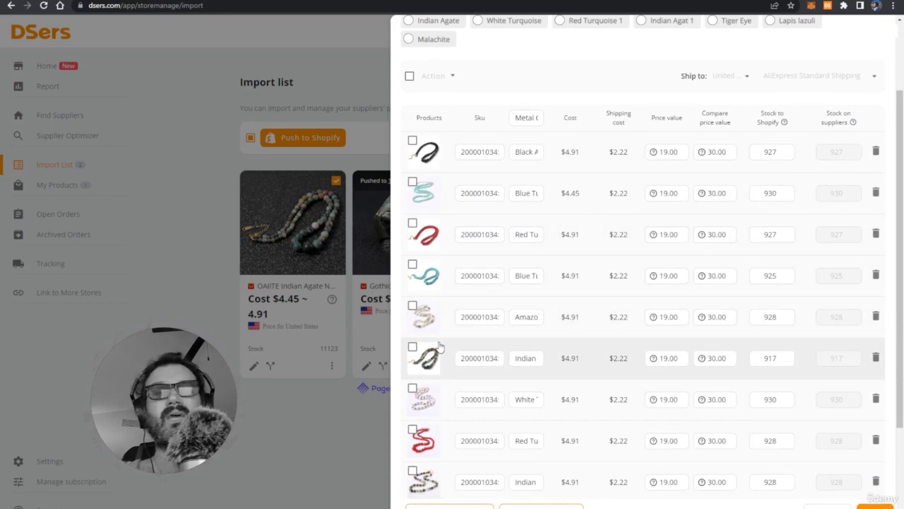
pyautogui.moveTo(513, 311); pyautogui.dragTo(573, 340)
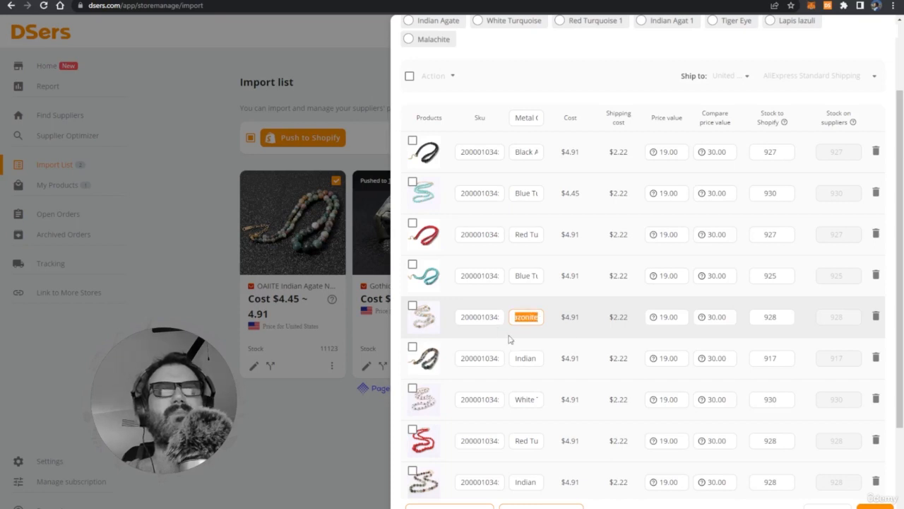
pyautogui.moveTo(495, 317); pyautogui.dragTo(534, 318)
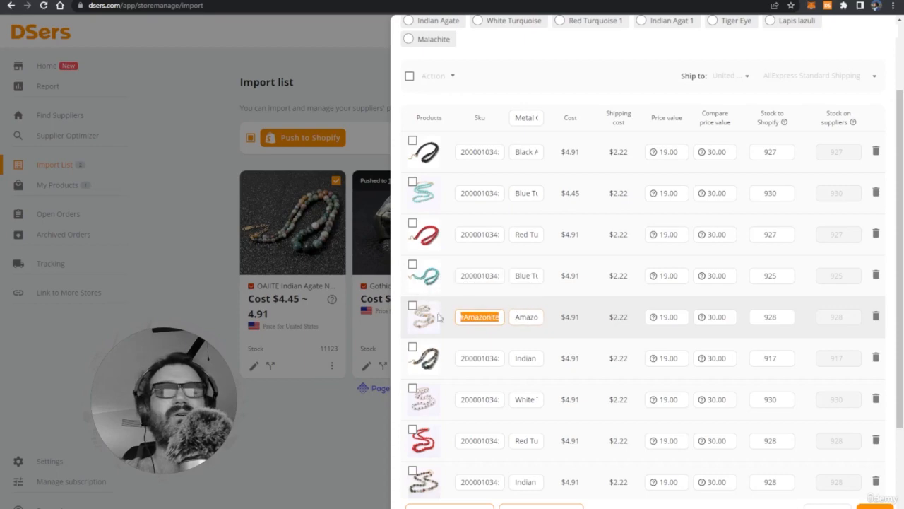
pyautogui.scroll(3, 657, 119)
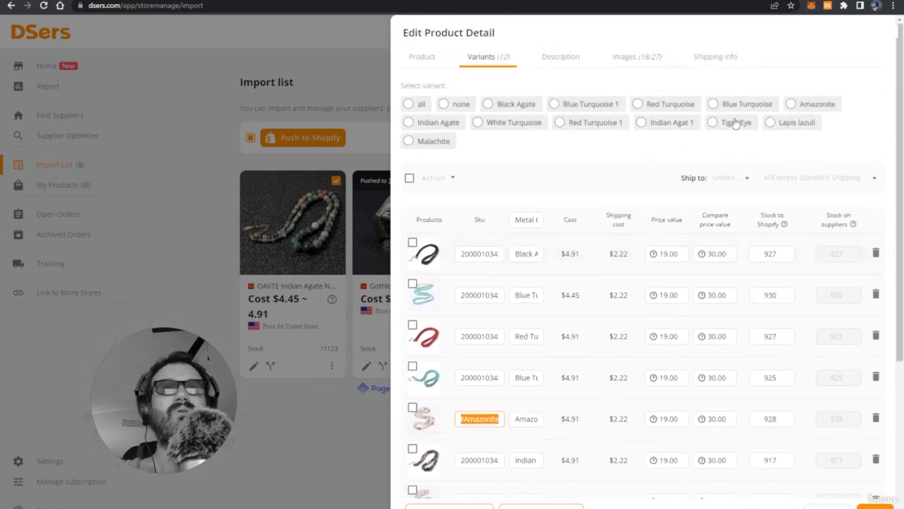
# Go back to the images and check the full gallery, down to the unselected supplier banners and brand graphics.
pyautogui.click(630, 61)
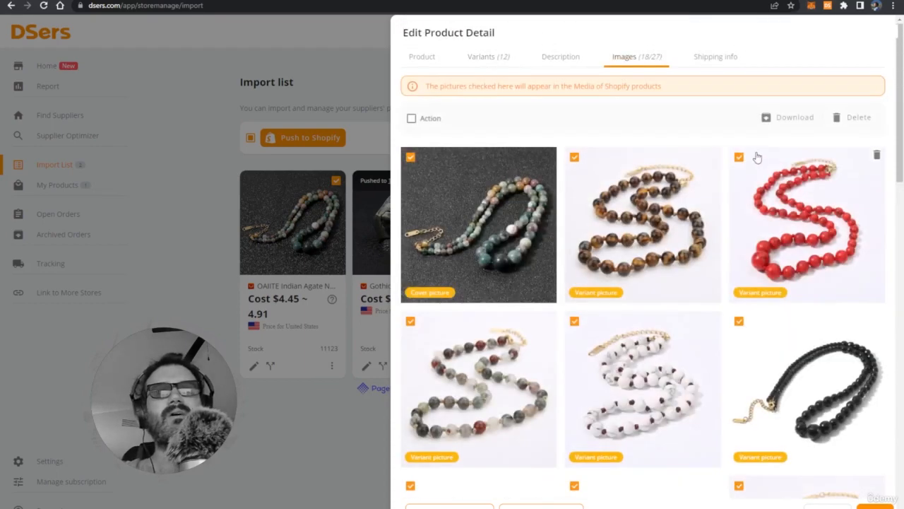
pyautogui.scroll(-2, 787, 314)
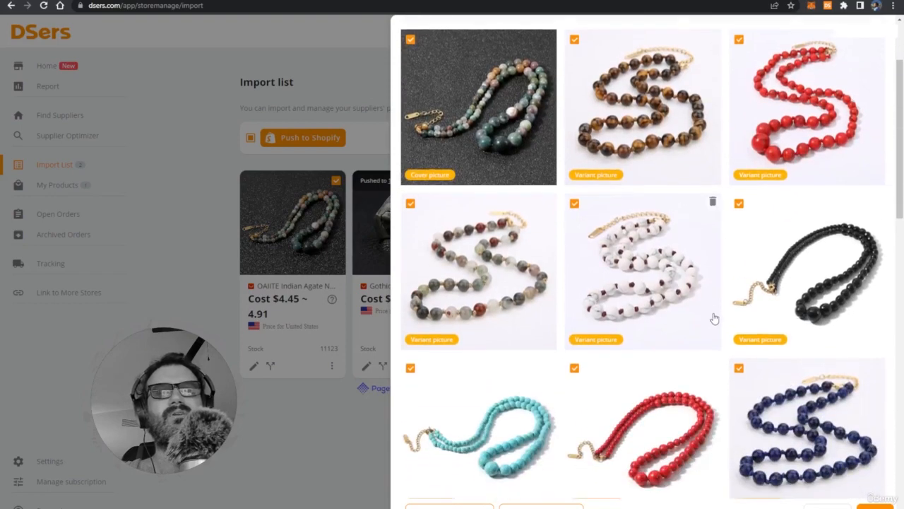
pyautogui.scroll(-4, 714, 318)
pyautogui.scroll(-5, 754, 338)
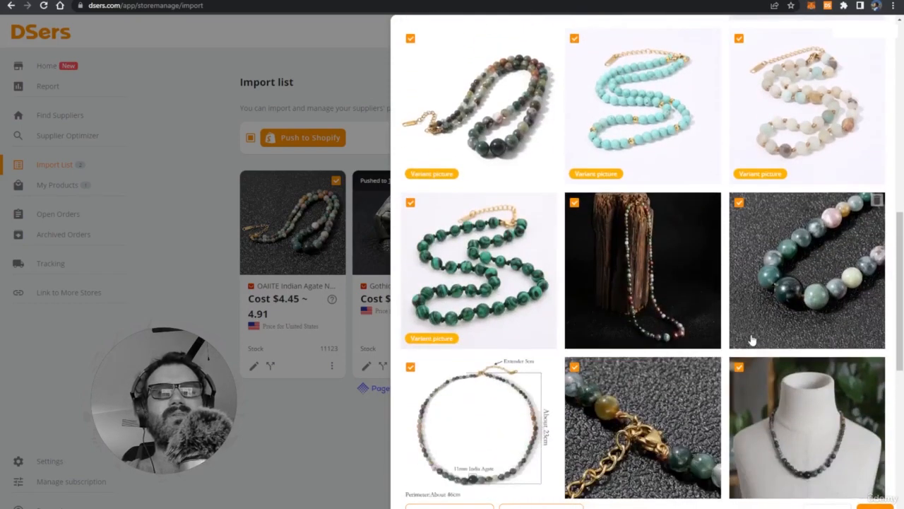
pyautogui.scroll(-1, 678, 318)
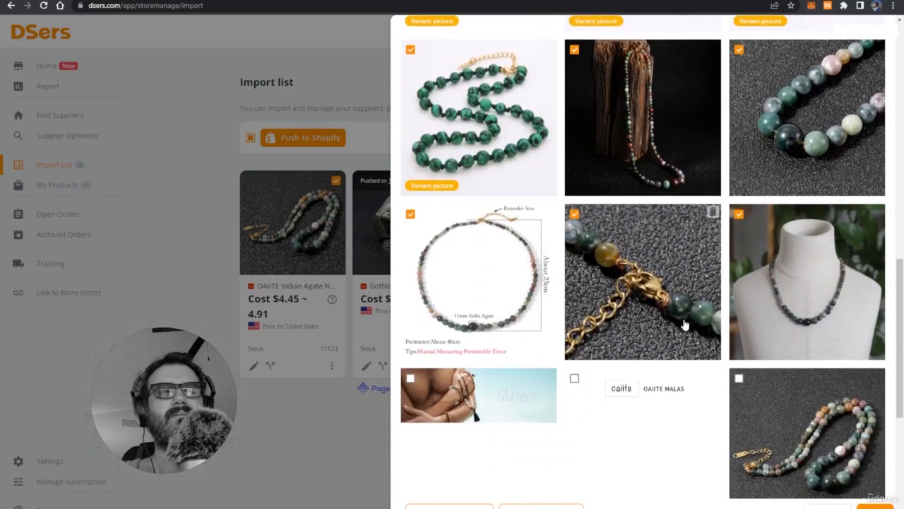
pyautogui.scroll(-1, 613, 304)
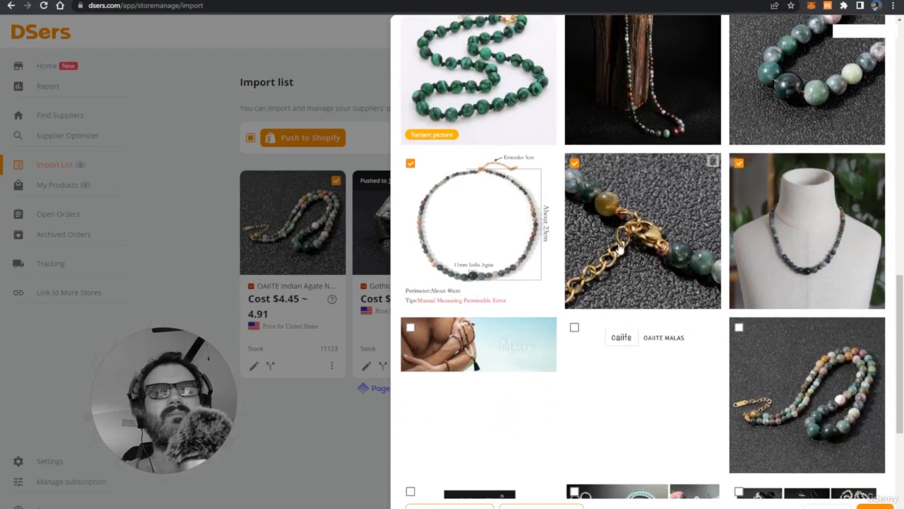
pyautogui.scroll(-4, 740, 336)
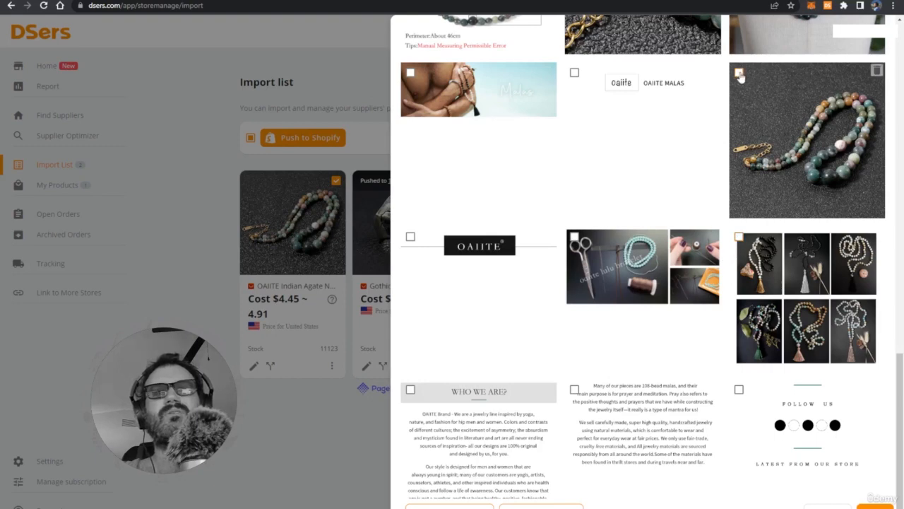
# Exclude the necklace's measurement diagram from the pictures selected for Shopify.
pyautogui.scroll(5, 666, 208)
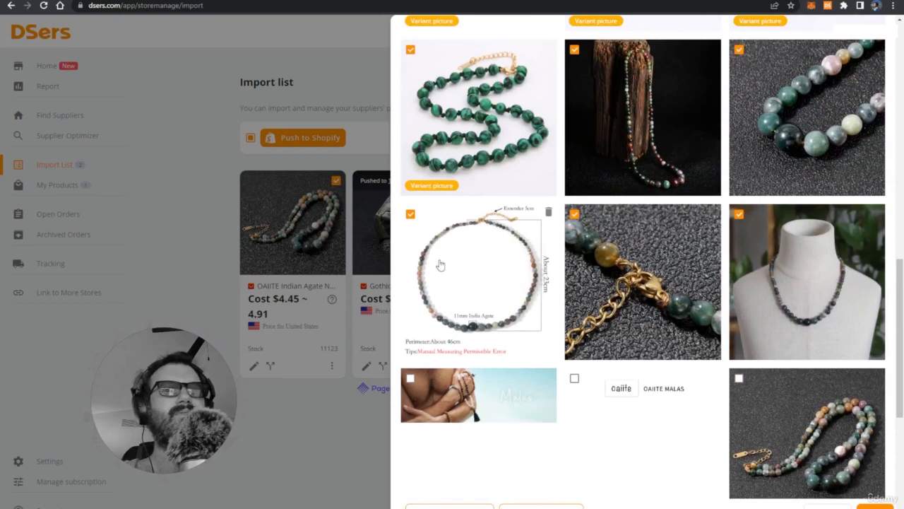
pyautogui.scroll(2, 428, 256)
pyautogui.click(411, 317)
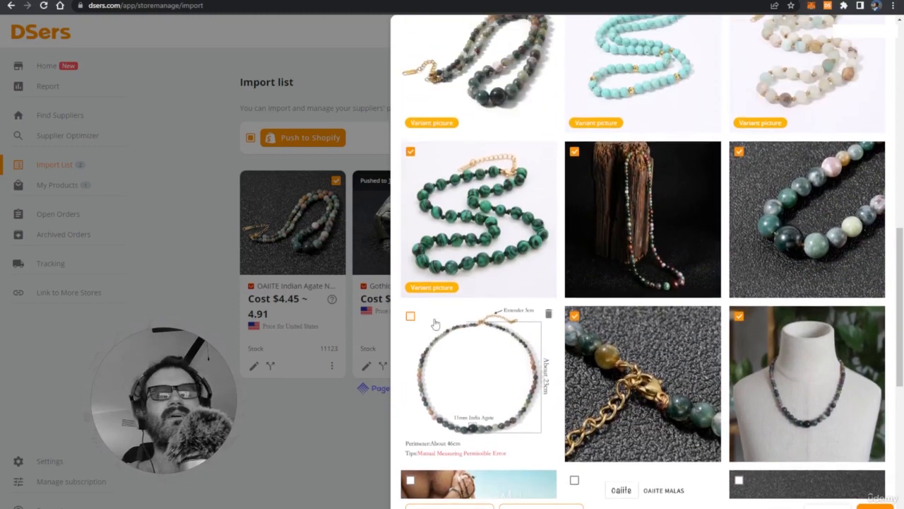
pyautogui.scroll(10, 470, 334)
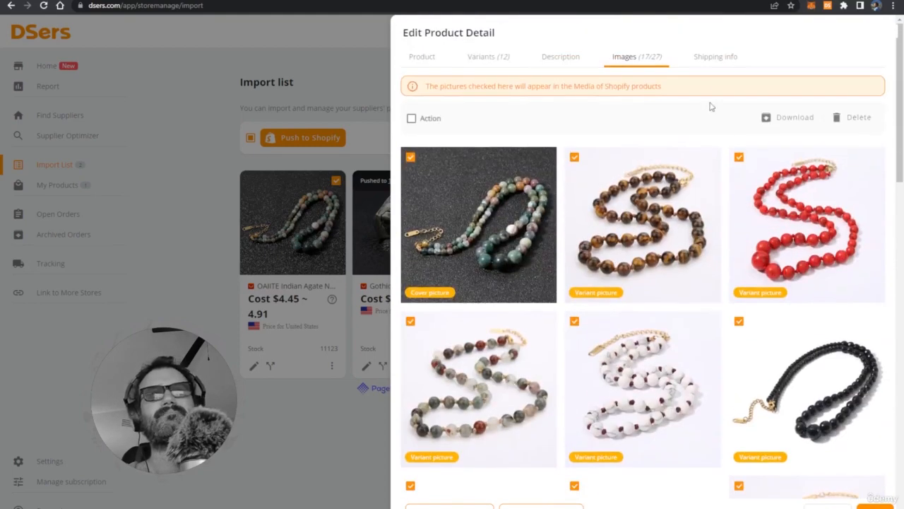
# Check the shipping information and the variants' prices and stock, and save the product edits.
pyautogui.click(703, 59)
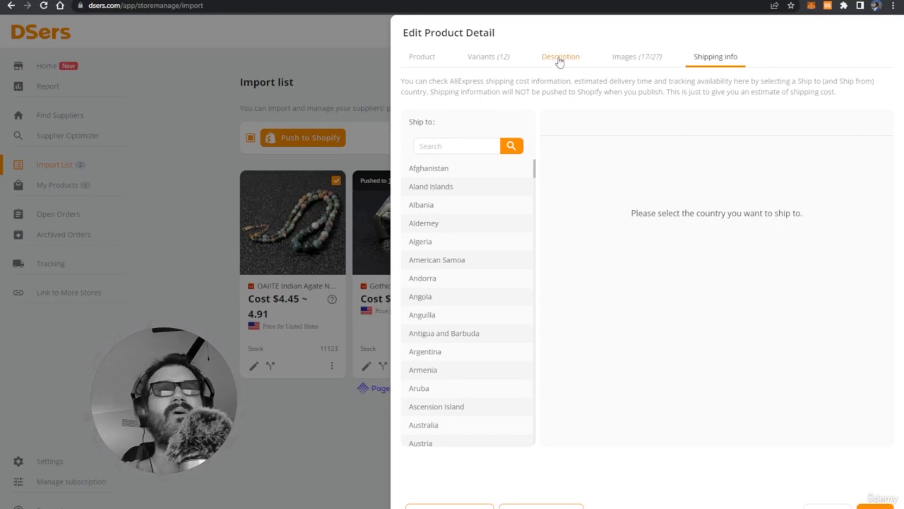
pyautogui.click(497, 58)
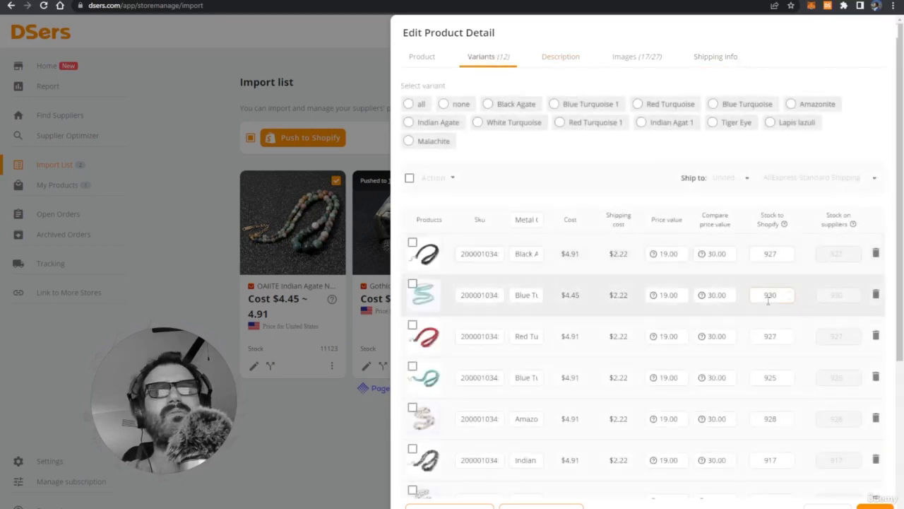
pyautogui.scroll(-1, 768, 301)
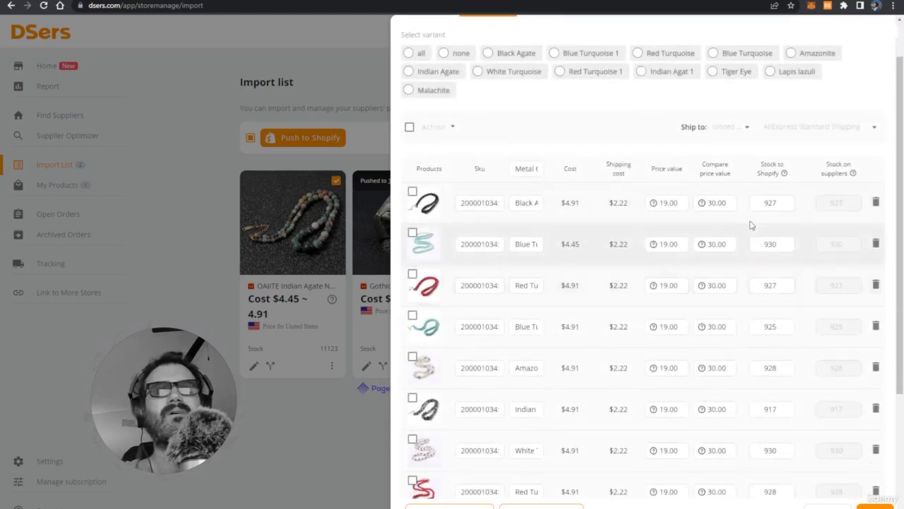
pyautogui.scroll(-4, 743, 349)
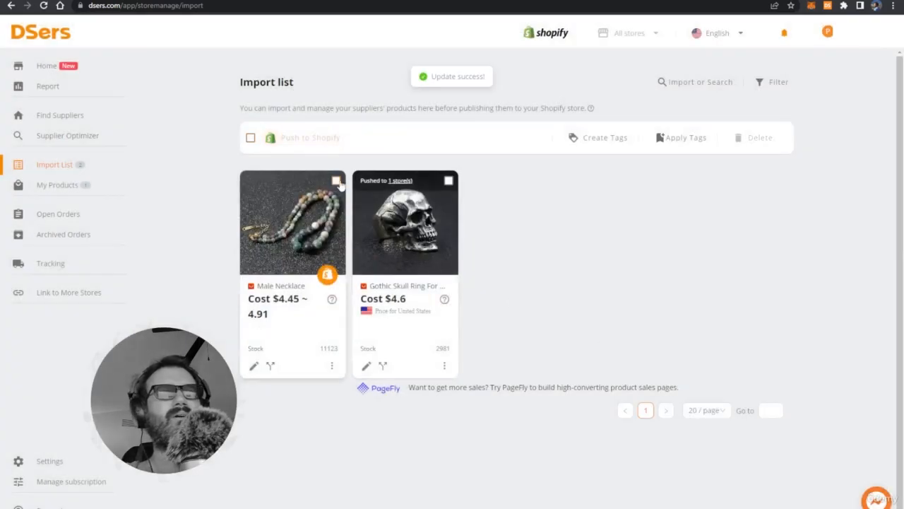
# Push the Male Necklace to the akademia8 Shopify store, leaving online store publishing off and continued selling when out of stock on.
pyautogui.click(336, 181)
pyautogui.click(308, 138)
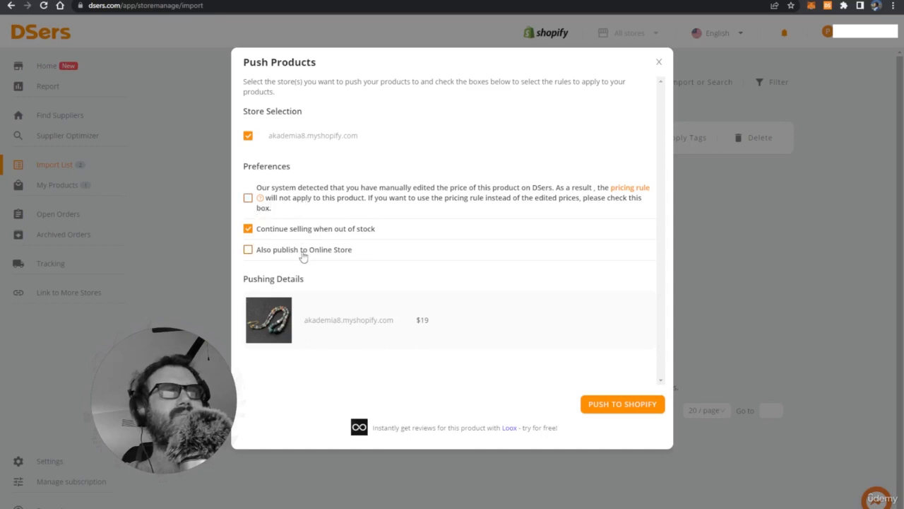
pyautogui.click(303, 254)
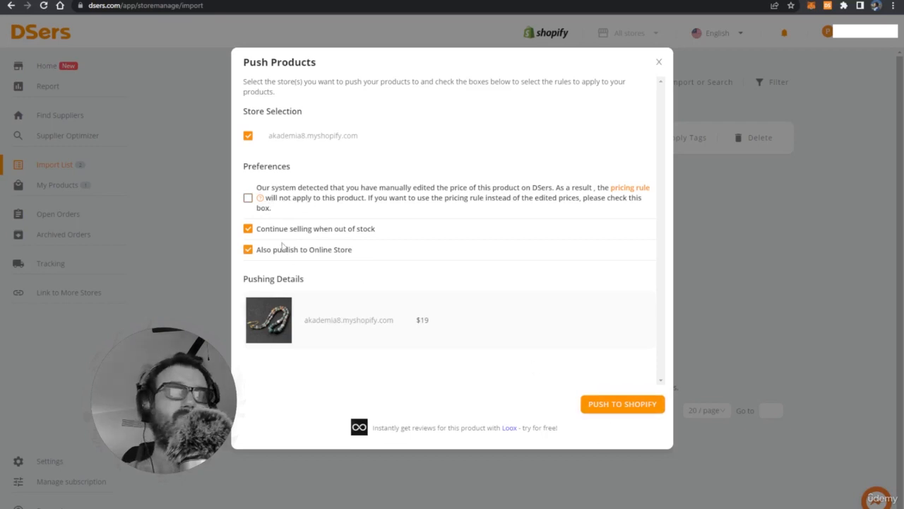
pyautogui.click(331, 258)
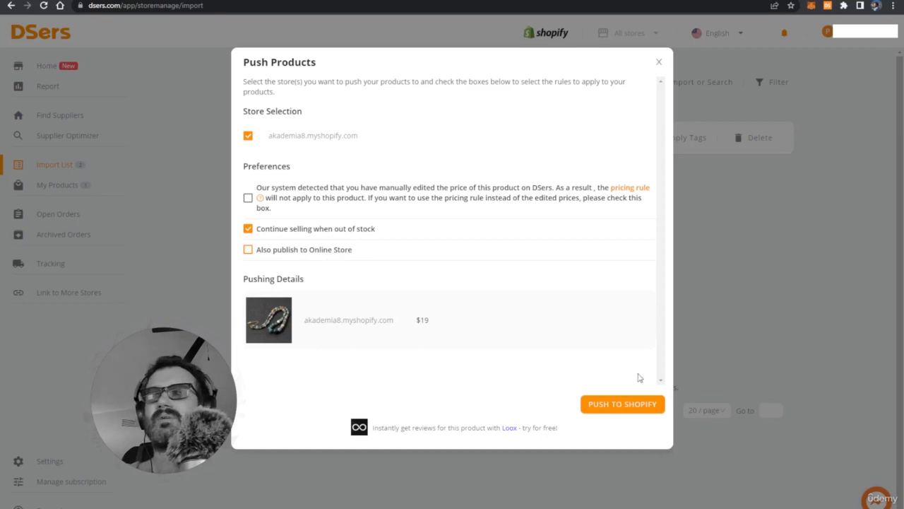
pyautogui.click(619, 409)
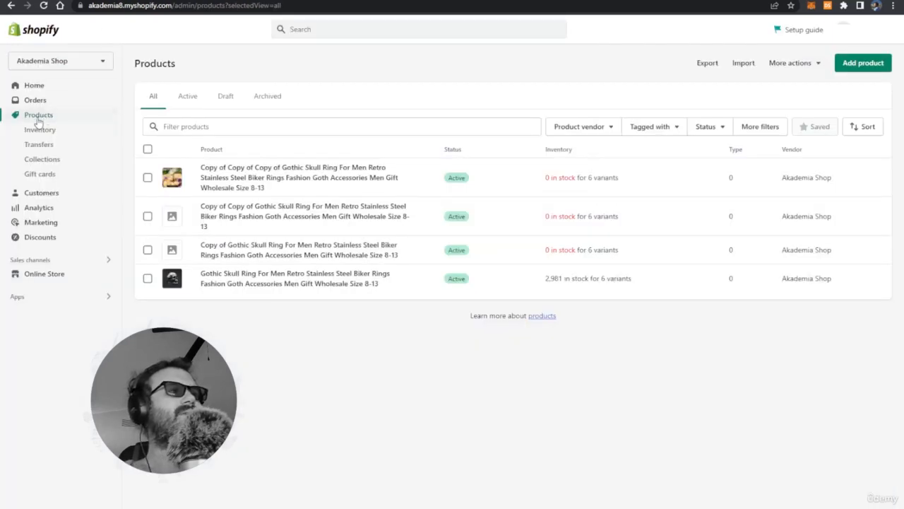
# Switch to Shopify, refresh the product list, and open the Male Necklace to review its status, media, options and variants.
pyautogui.click(44, 7)
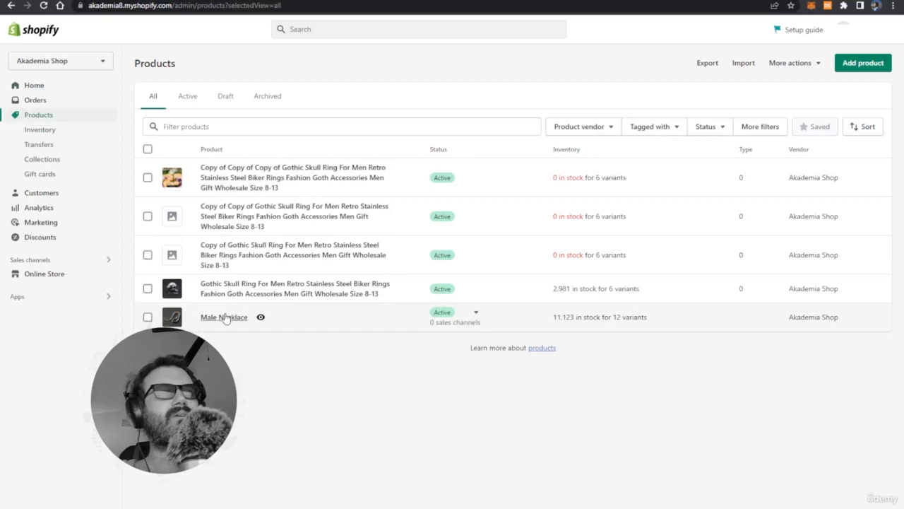
pyautogui.click(225, 318)
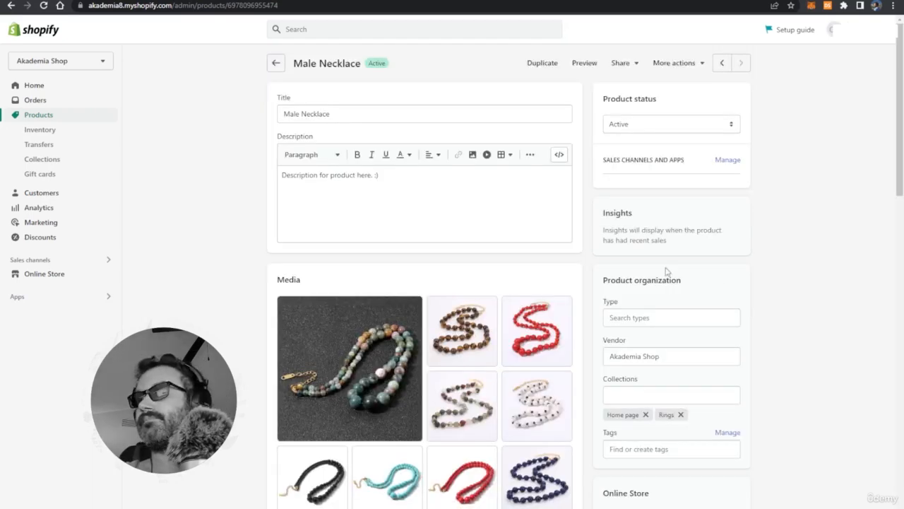
pyautogui.scroll(-2, 231, 296)
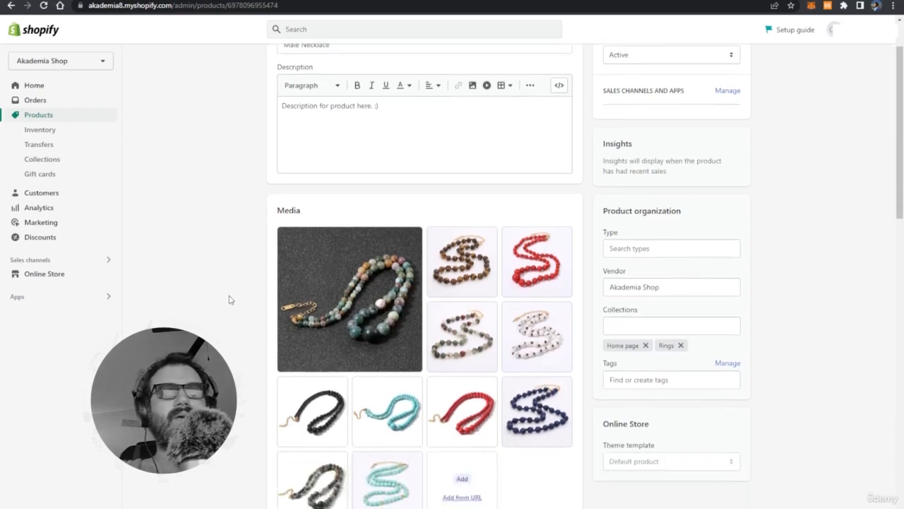
pyautogui.scroll(2, 248, 275)
pyautogui.click(642, 129)
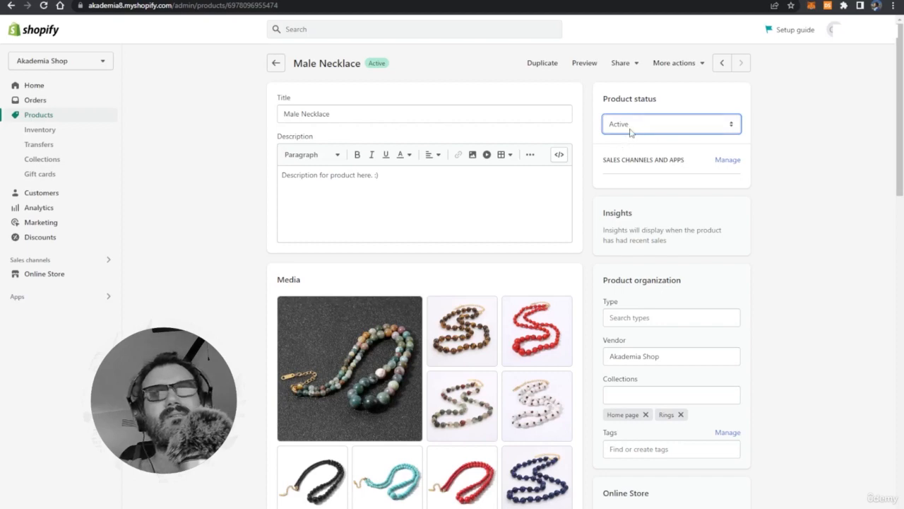
pyautogui.scroll(-4, 696, 200)
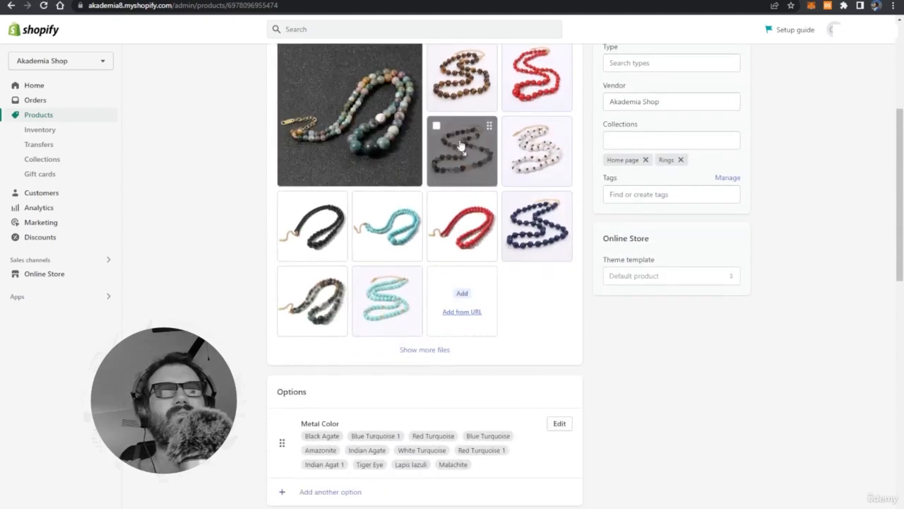
pyautogui.scroll(-2, 433, 273)
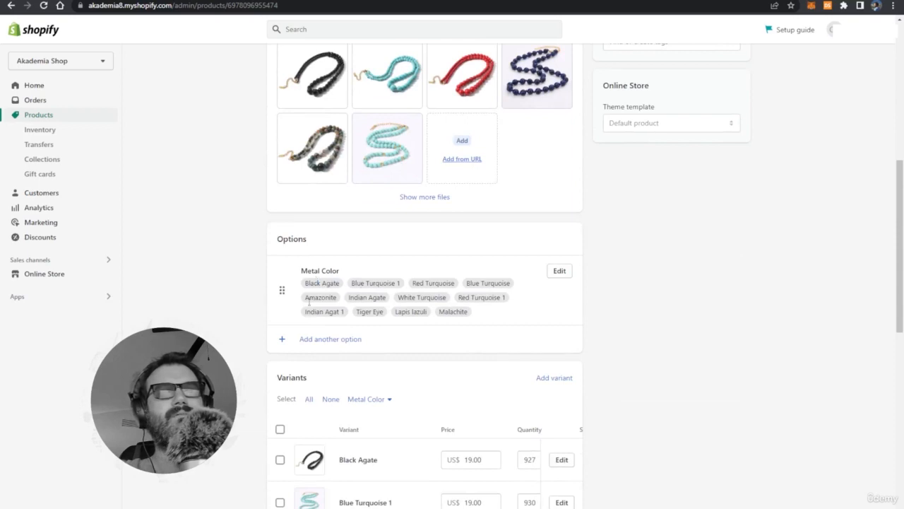
pyautogui.scroll(-4, 400, 281)
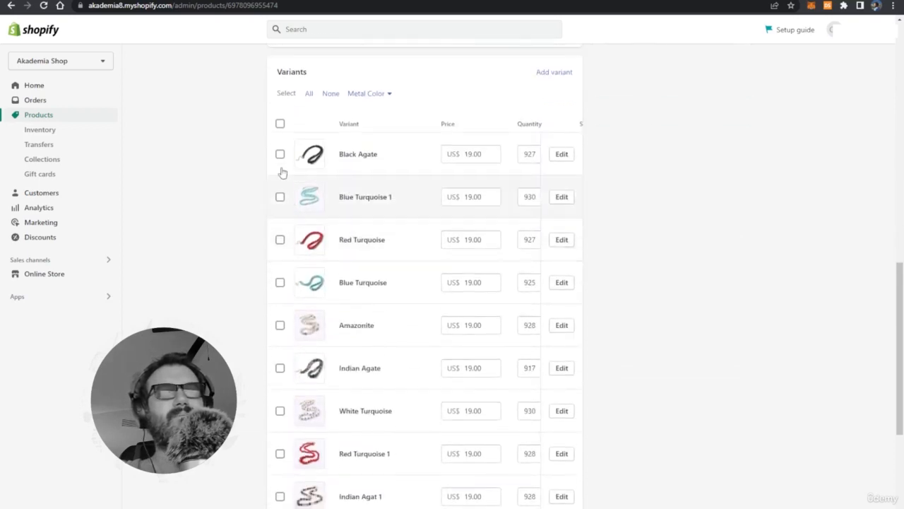
# Select all twelve necklace variants and set each one's weight to 1 kg, from Black Agate to Malachite.
pyautogui.click(280, 123)
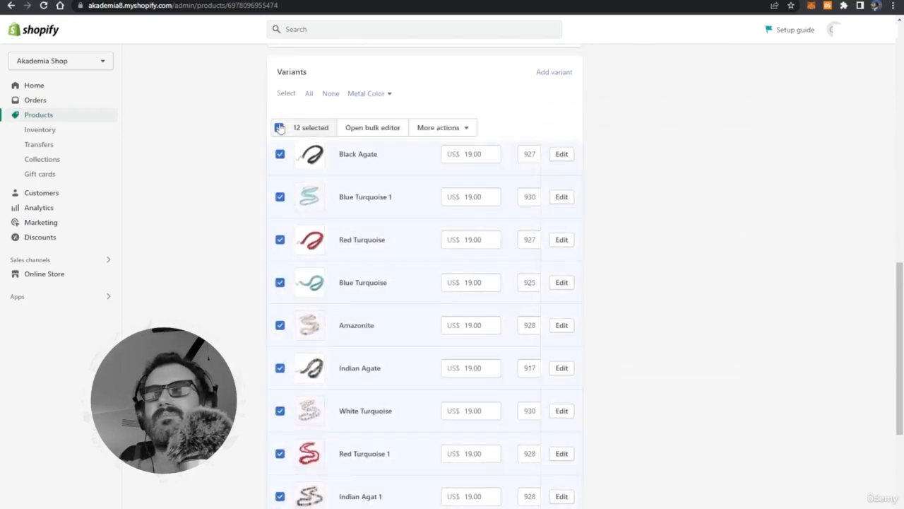
pyautogui.scroll(-2, 384, 280)
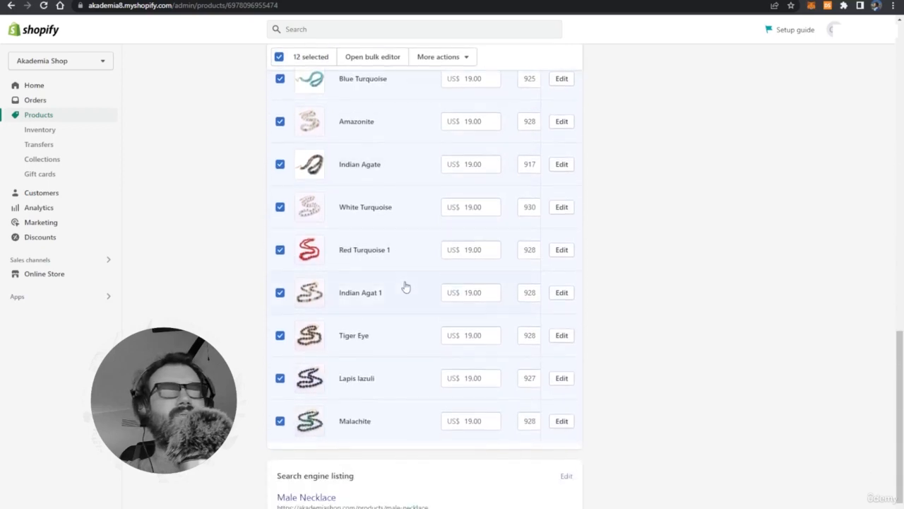
pyautogui.scroll(3, 683, 260)
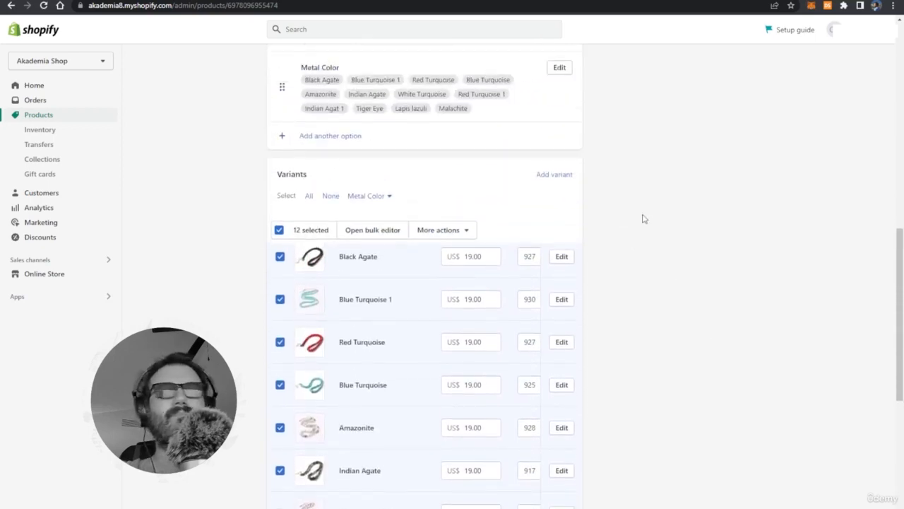
pyautogui.click(428, 234)
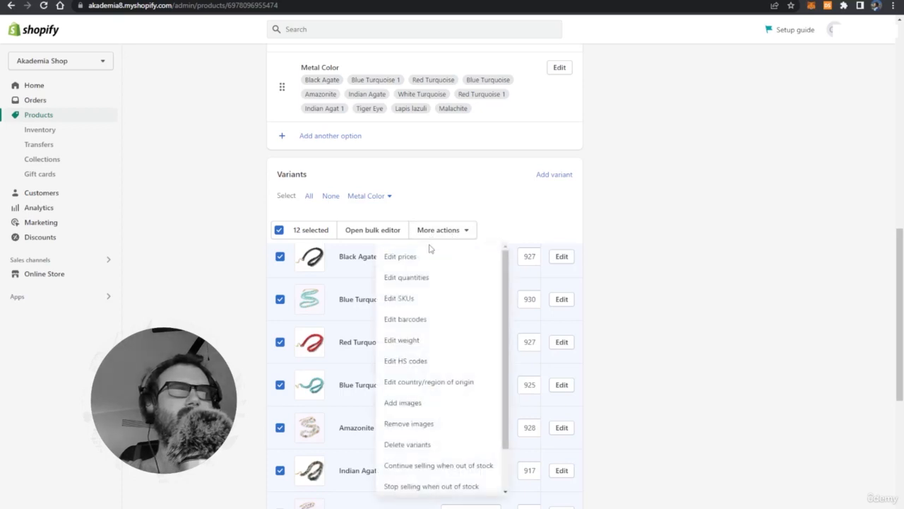
pyautogui.click(433, 339)
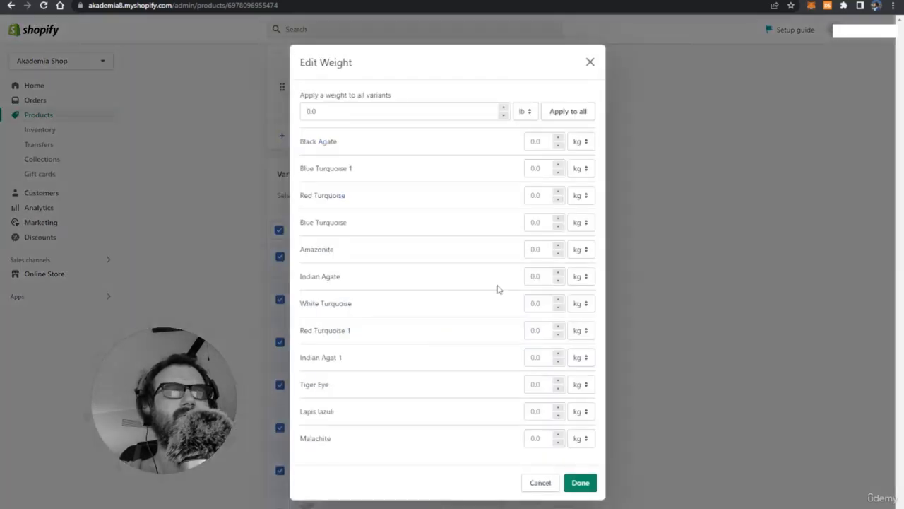
pyautogui.click(535, 140)
pyautogui.write('1')
pyautogui.click(537, 167)
pyautogui.write('1')
pyautogui.click(539, 184)
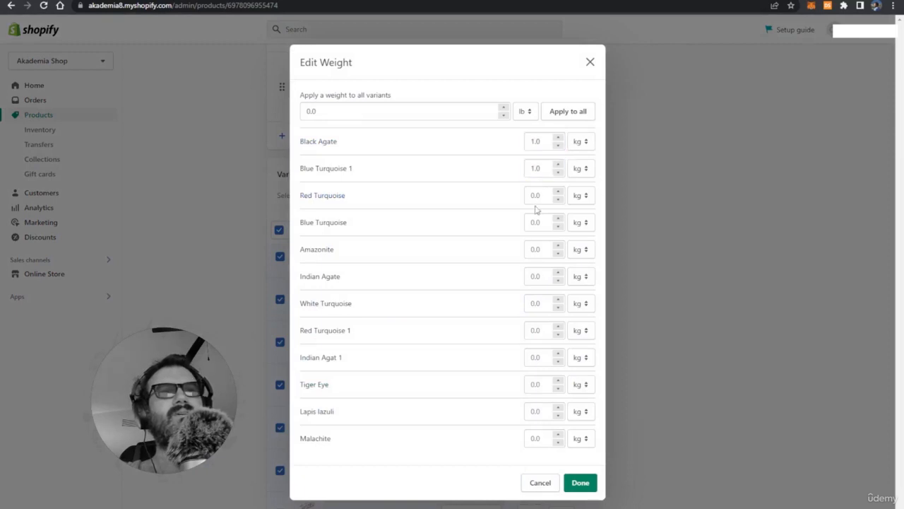
pyautogui.click(543, 198)
pyautogui.write('1')
pyautogui.click(541, 225)
pyautogui.write('1')
pyautogui.click(542, 249)
pyautogui.write('1')
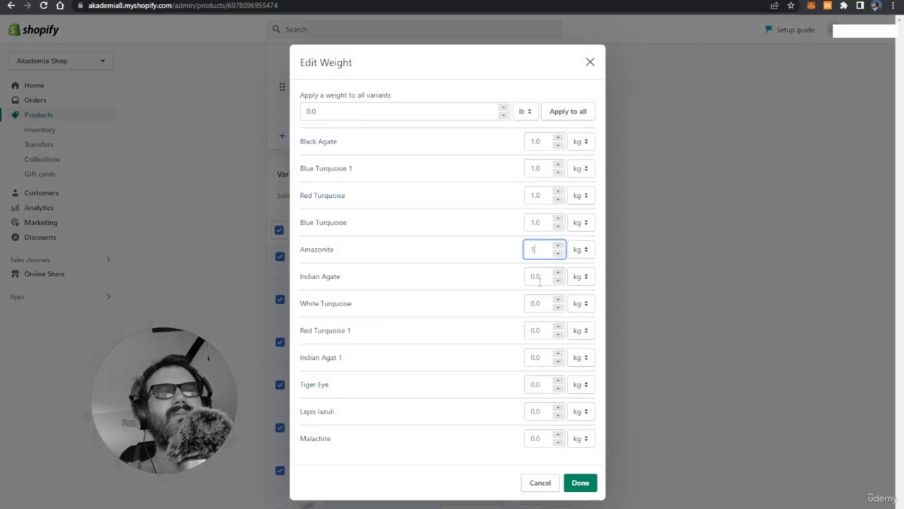
pyautogui.click(542, 291)
pyautogui.click(537, 277)
pyautogui.write('1')
pyautogui.click(535, 304)
pyautogui.write('1')
pyautogui.click(534, 330)
pyautogui.write('1')
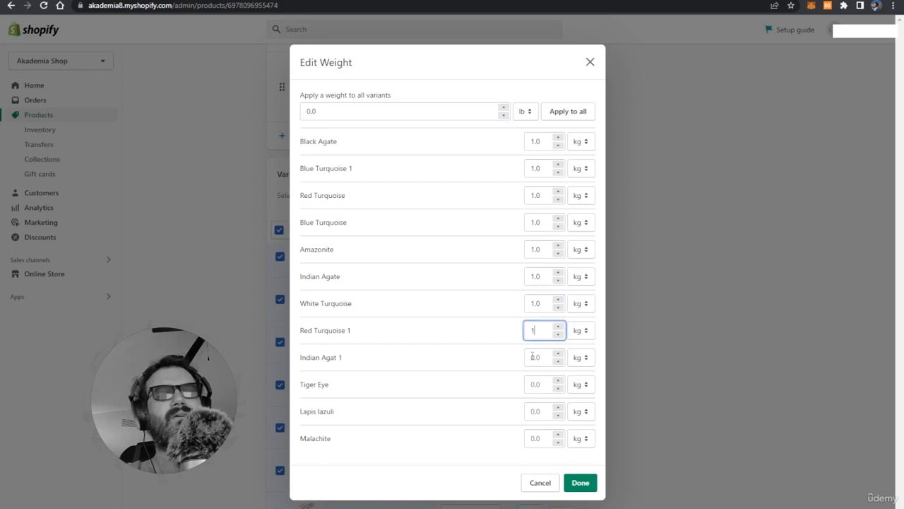
pyautogui.click(532, 357)
pyautogui.write('1')
pyautogui.click(537, 385)
pyautogui.write('1')
pyautogui.click(539, 411)
pyautogui.write('1')
pyautogui.click(540, 438)
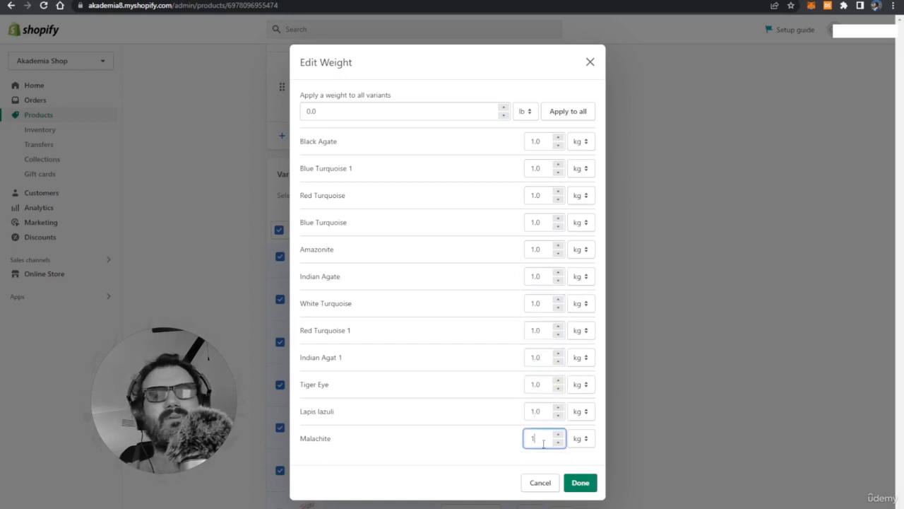
pyautogui.write('1')
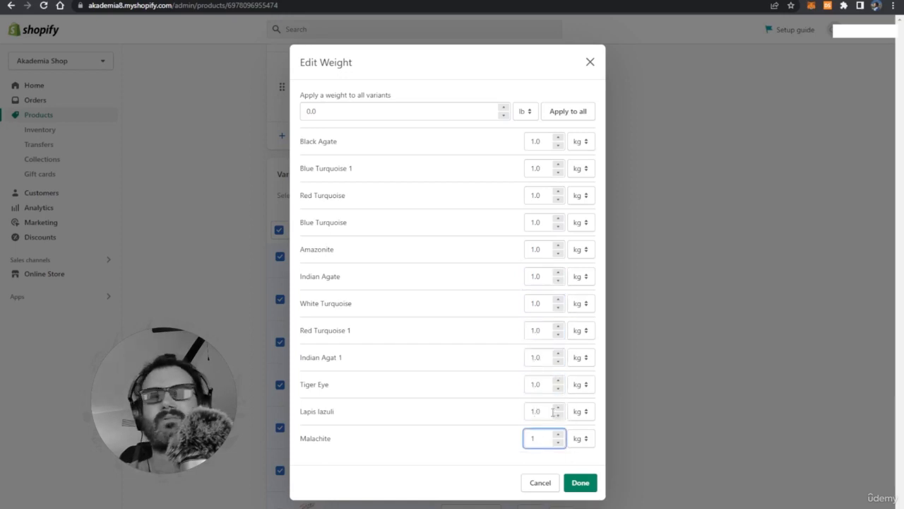
pyautogui.click(591, 486)
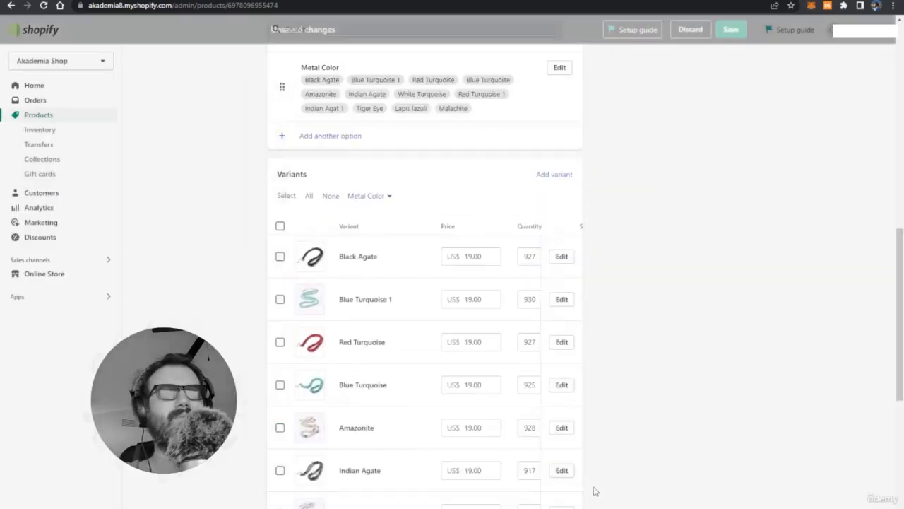
# Open the Metal Color option for editing and move the Black Agate value directly below Blue Turquoise.
pyautogui.scroll(-5, 624, 406)
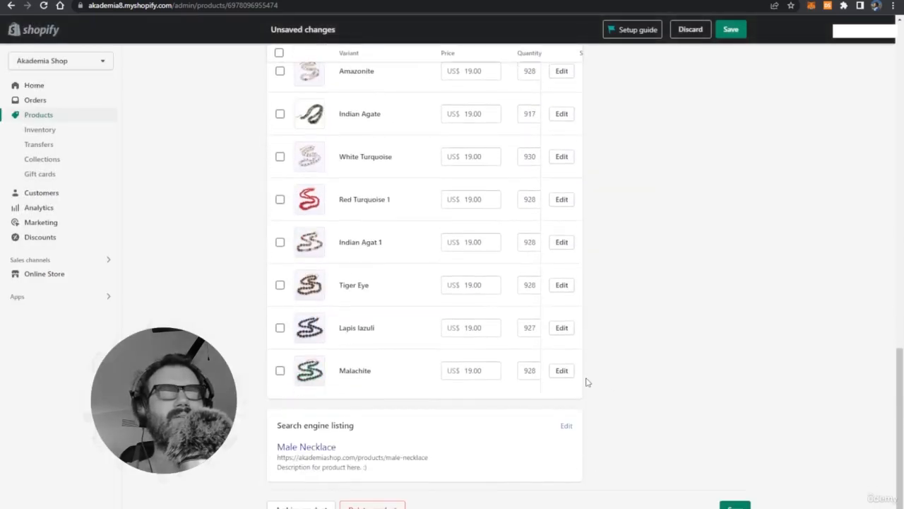
pyautogui.scroll(10, 587, 382)
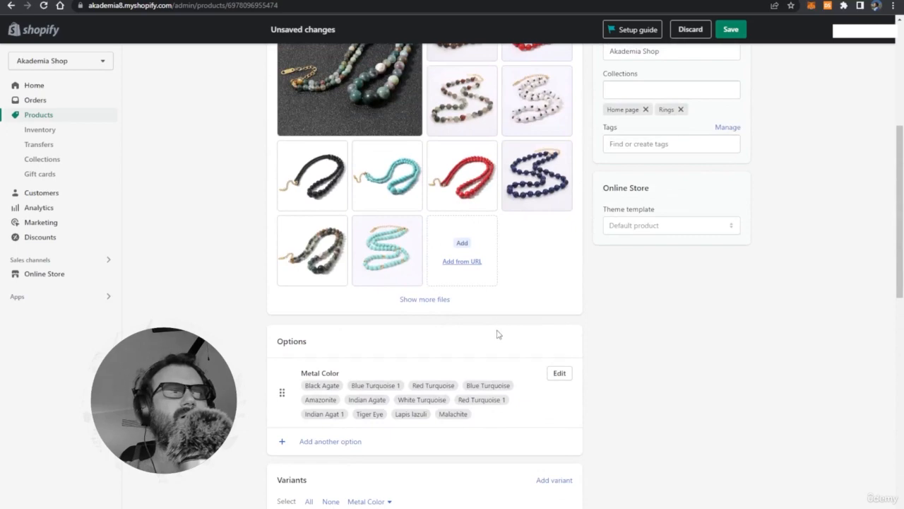
pyautogui.scroll(2, 498, 334)
pyautogui.scroll(-1, 367, 466)
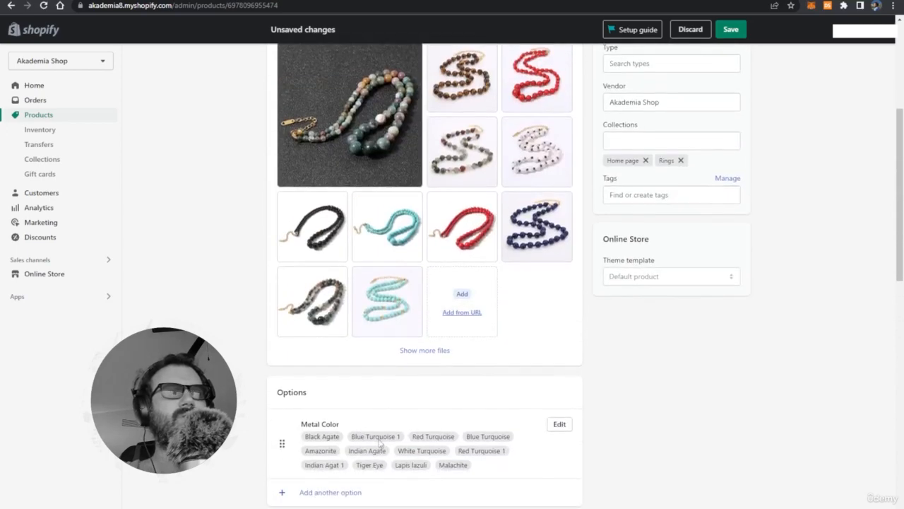
pyautogui.click(560, 424)
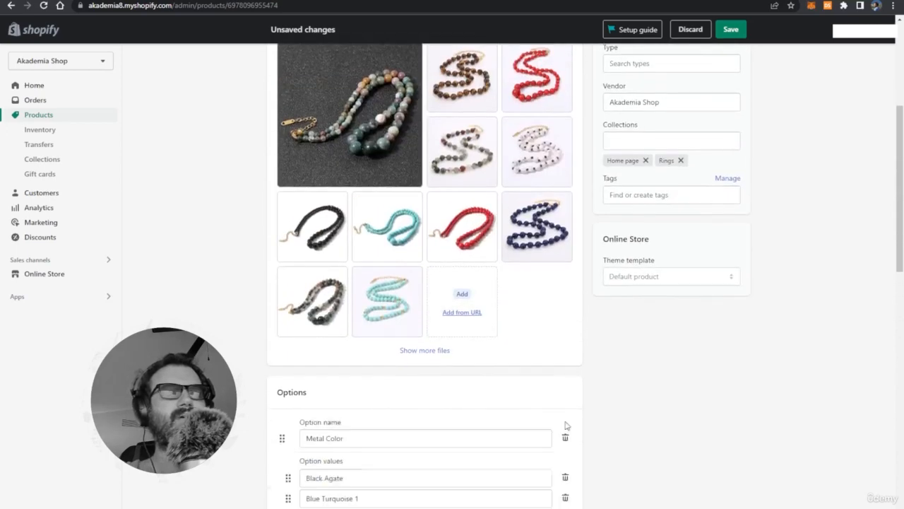
pyautogui.scroll(-2, 357, 396)
pyautogui.click(357, 395)
pyautogui.write('1')
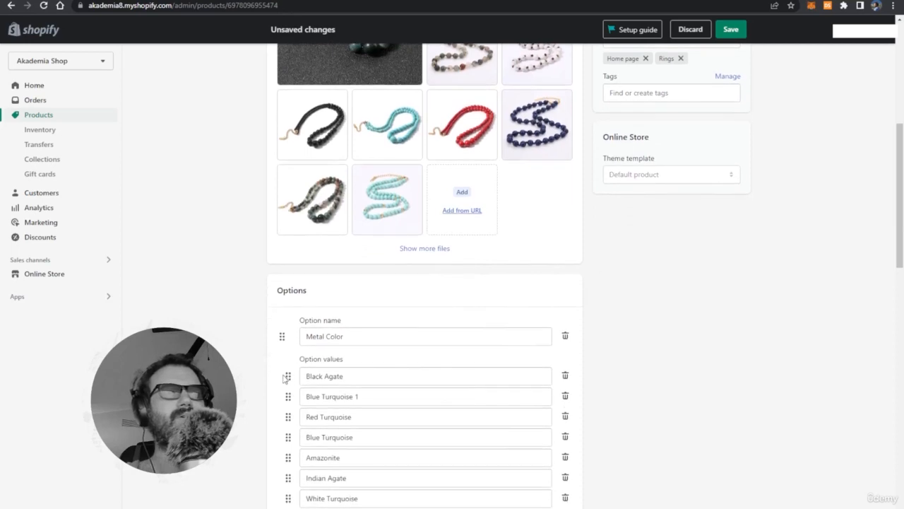
pyautogui.moveTo(288, 376); pyautogui.dragTo(293, 434)
# Rename the necklace's Metal Color option to Bead Color.
pyautogui.tripleClick(363, 337)
pyautogui.write('Bead')
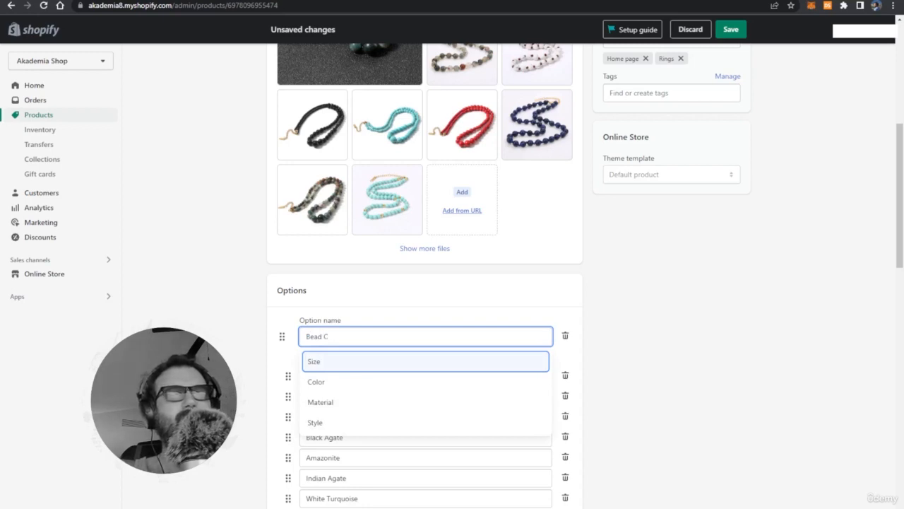
pyautogui.click(699, 361)
# Examine the quantities and SKUs of the necklace variants and the price, inventory and customs details of Blue Turquoise 1.
pyautogui.scroll(-5, 700, 361)
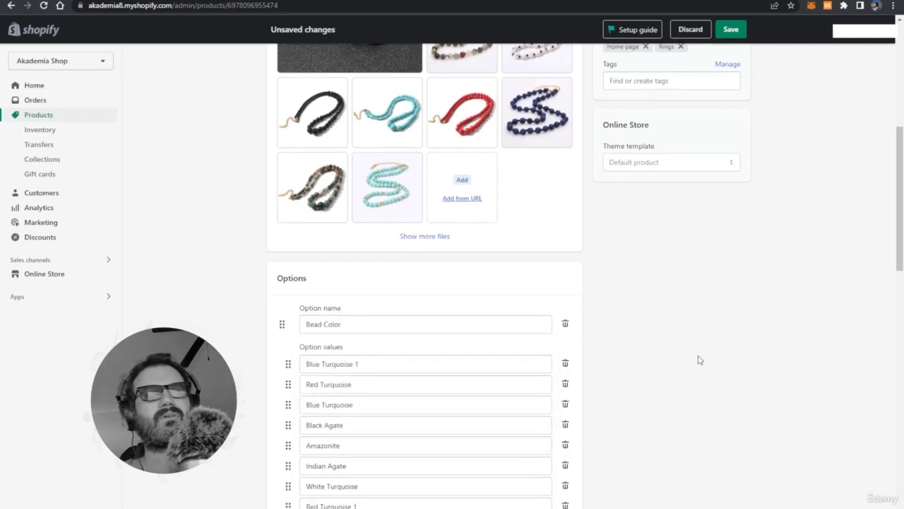
pyautogui.scroll(-3, 697, 364)
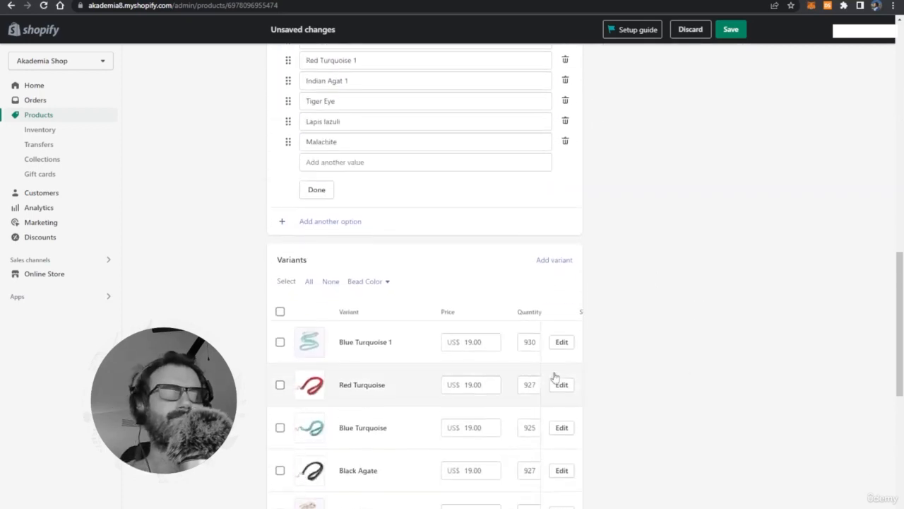
pyautogui.doubleClick(529, 341)
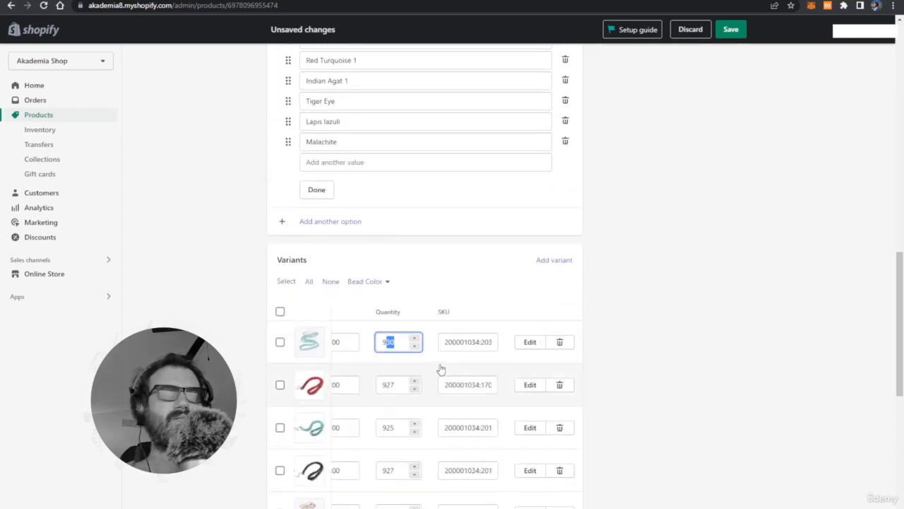
pyautogui.scroll(-10, 607, 388)
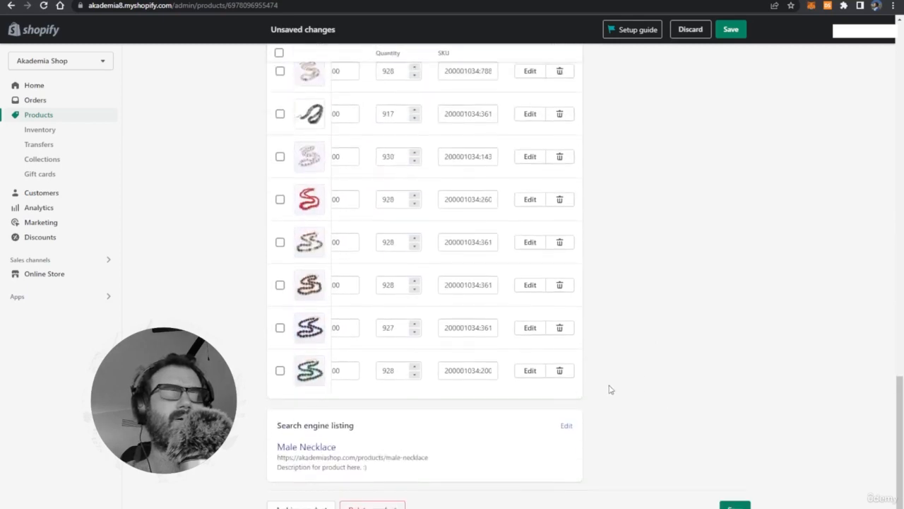
pyautogui.scroll(5, 499, 316)
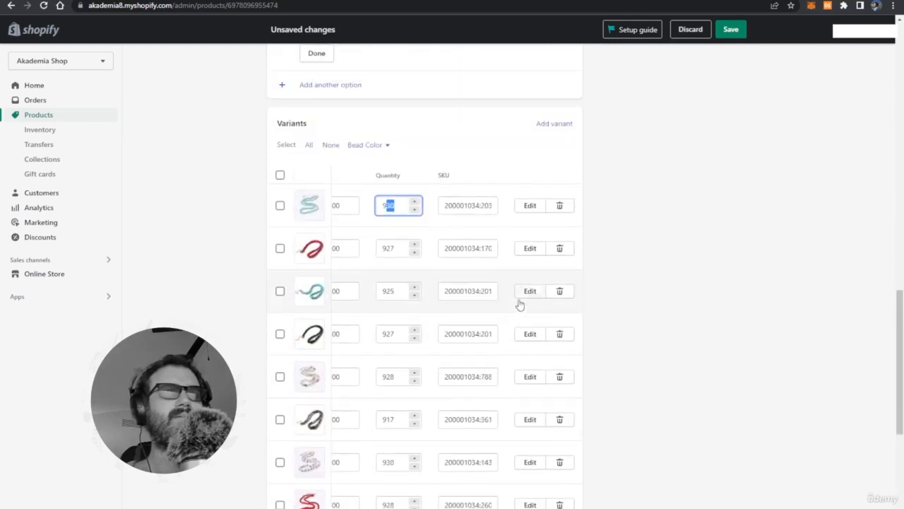
pyautogui.click(529, 204)
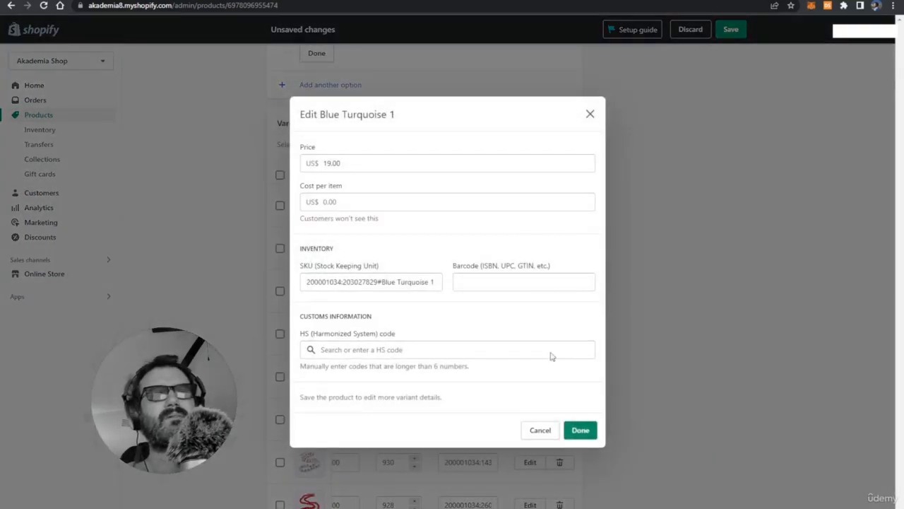
pyautogui.click(541, 431)
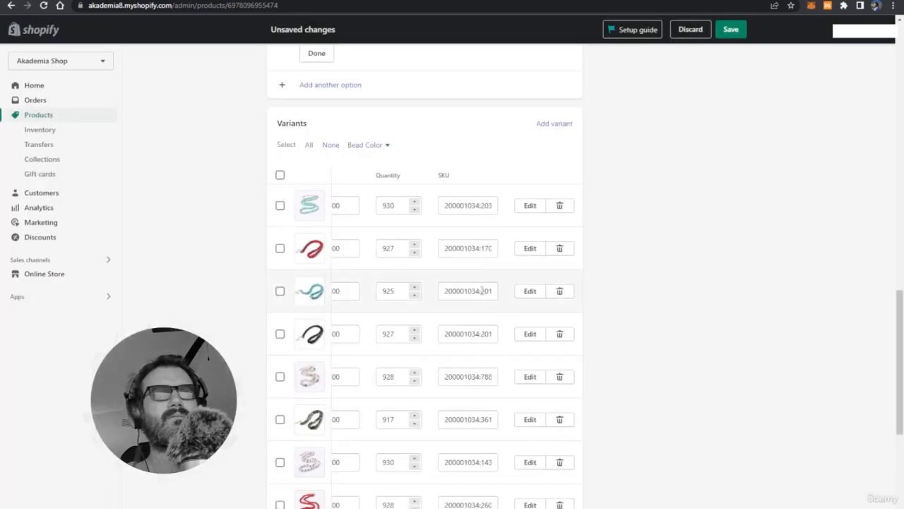
pyautogui.click(530, 206)
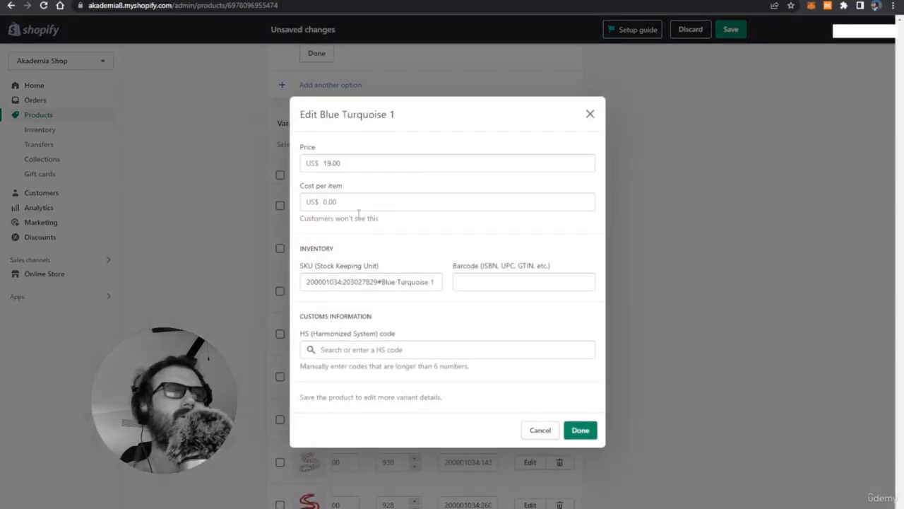
pyautogui.click(540, 431)
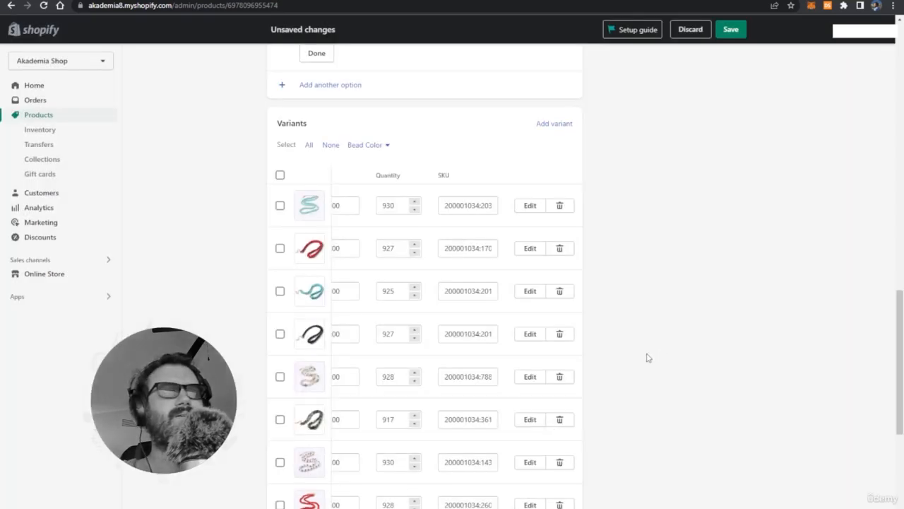
# Finish editing the Bead Color option and save the changes to the Male Necklace product.
pyautogui.scroll(5, 643, 357)
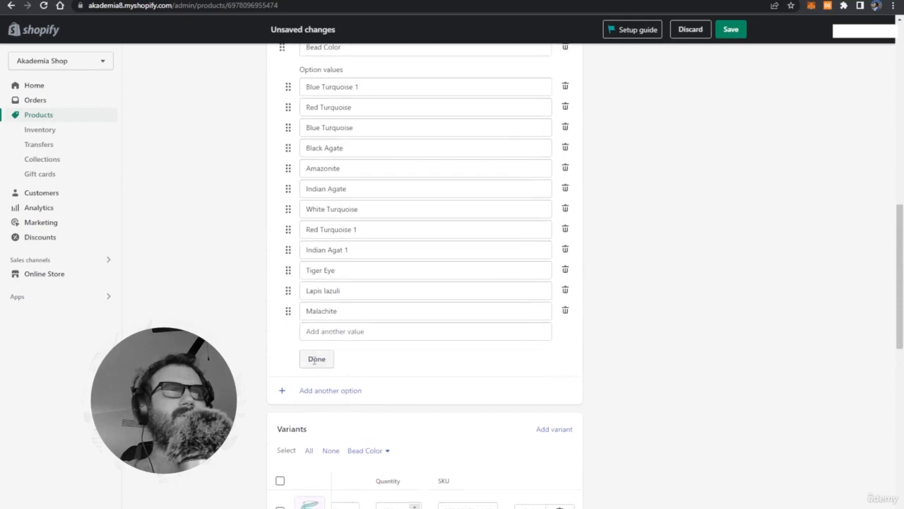
pyautogui.click(316, 359)
pyautogui.click(531, 222)
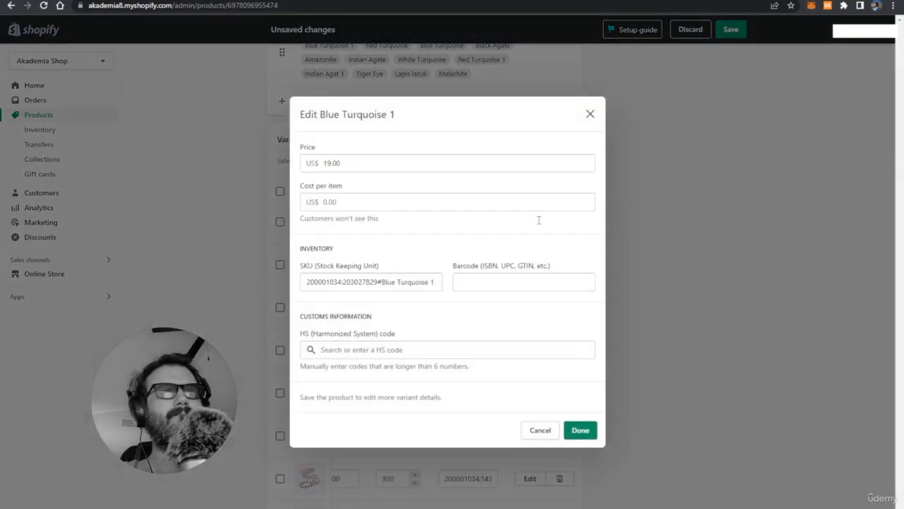
pyautogui.click(540, 430)
pyautogui.scroll(10, 706, 328)
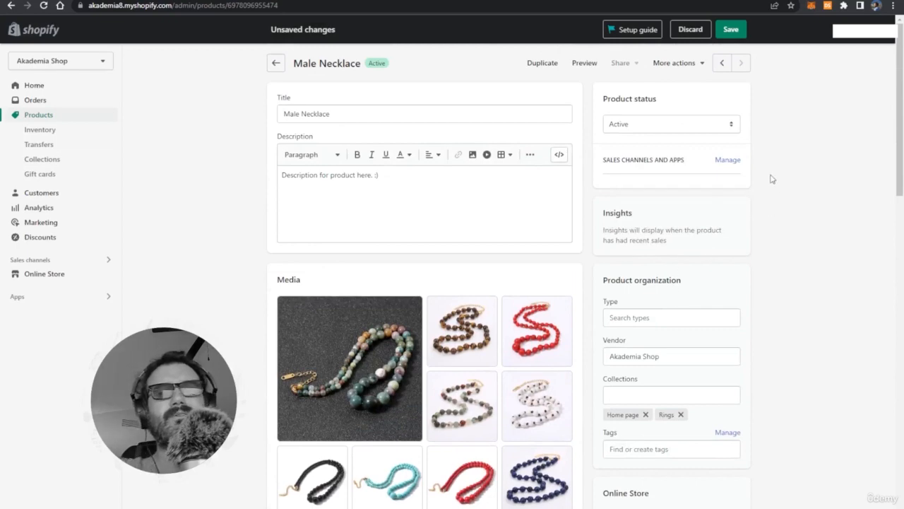
pyautogui.click(733, 30)
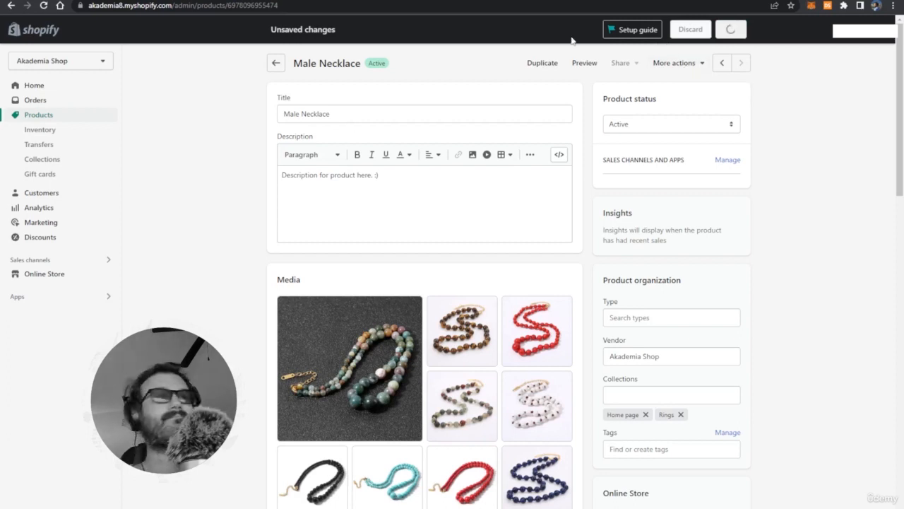
# Switch to DSers and open the Open Orders page to view orders awaiting placement.
pyautogui.hotkey('ctrl', 'Tab')
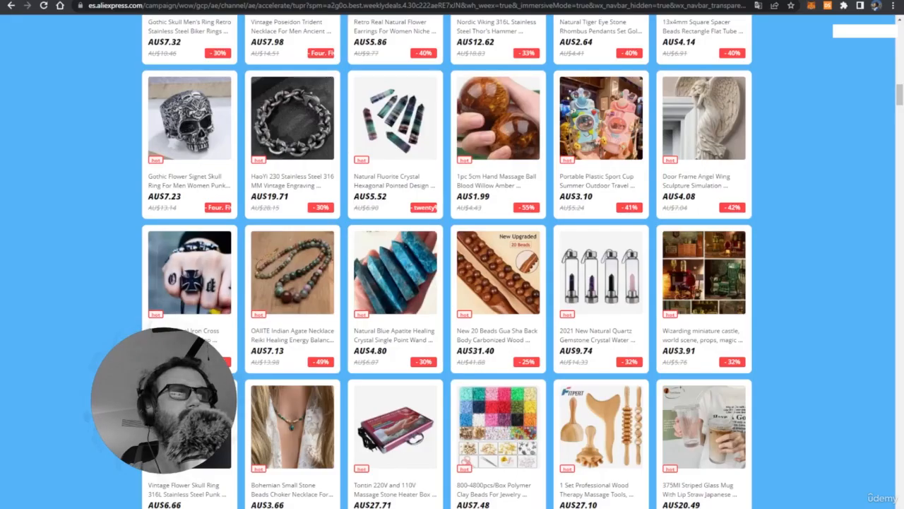
pyautogui.hotkey('ctrl', 'Tab')
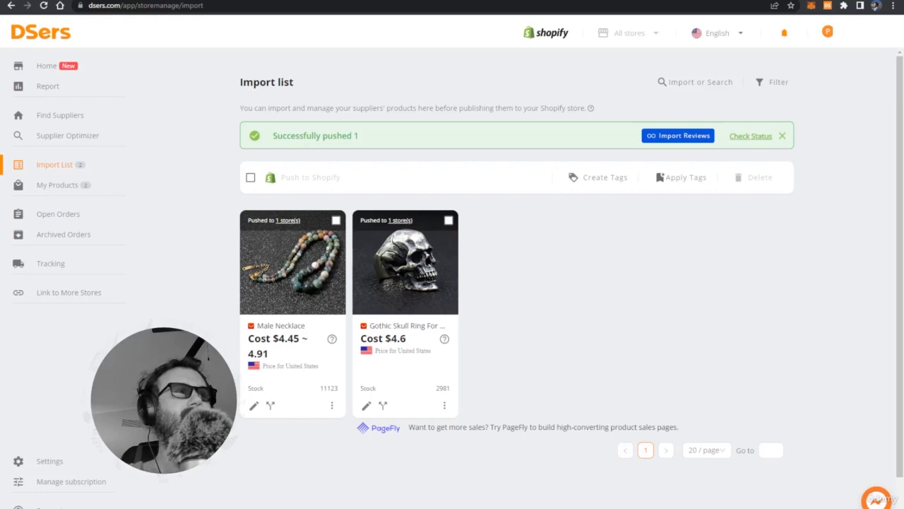
pyautogui.click(60, 215)
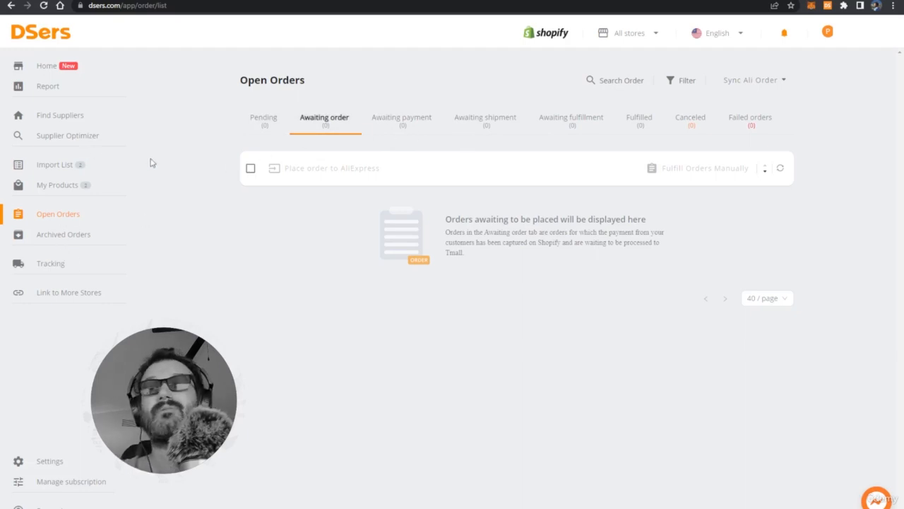
# Open the Orders page in Shopify, check it against the awaiting orders in DSers, and return to Shopify.
pyautogui.click(55, 1)
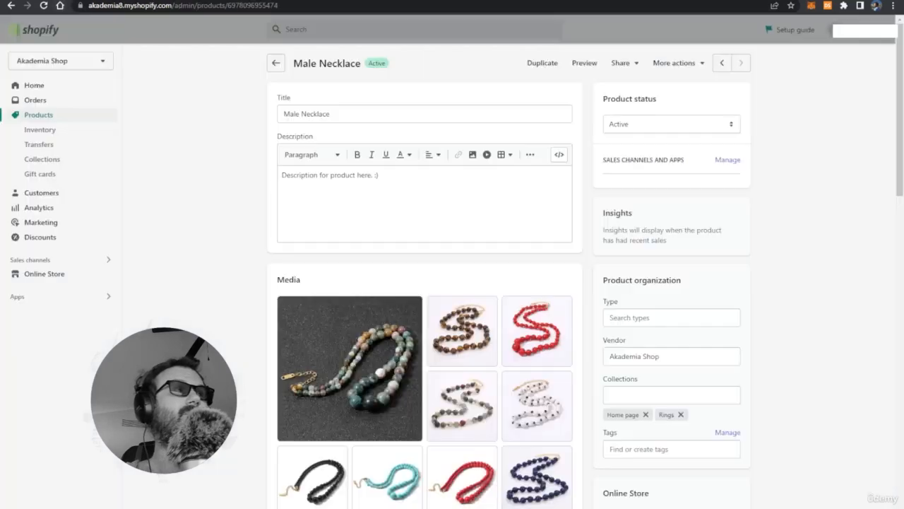
pyautogui.click(36, 102)
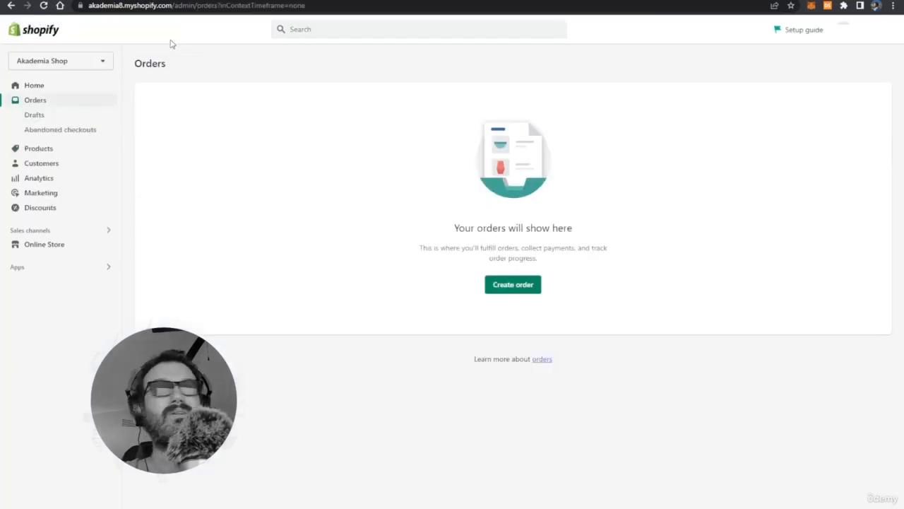
pyautogui.click(169, 2)
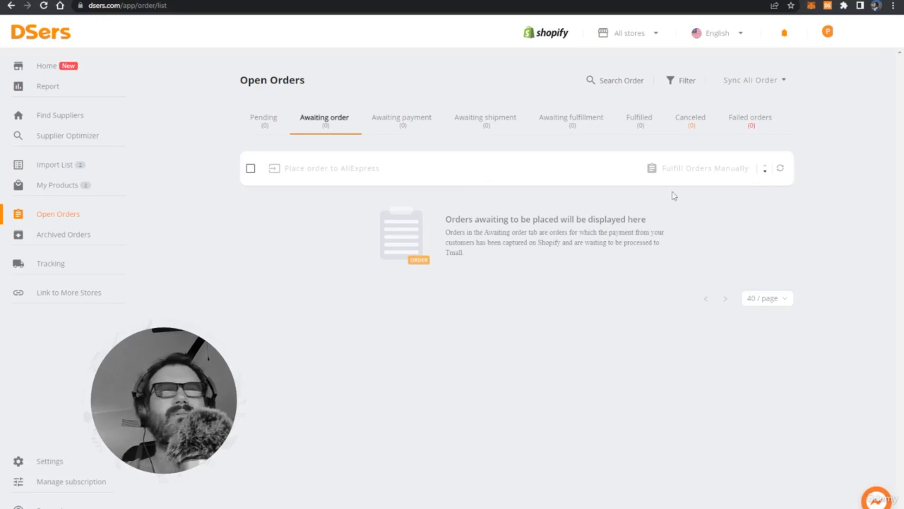
pyautogui.moveTo(347, 171)
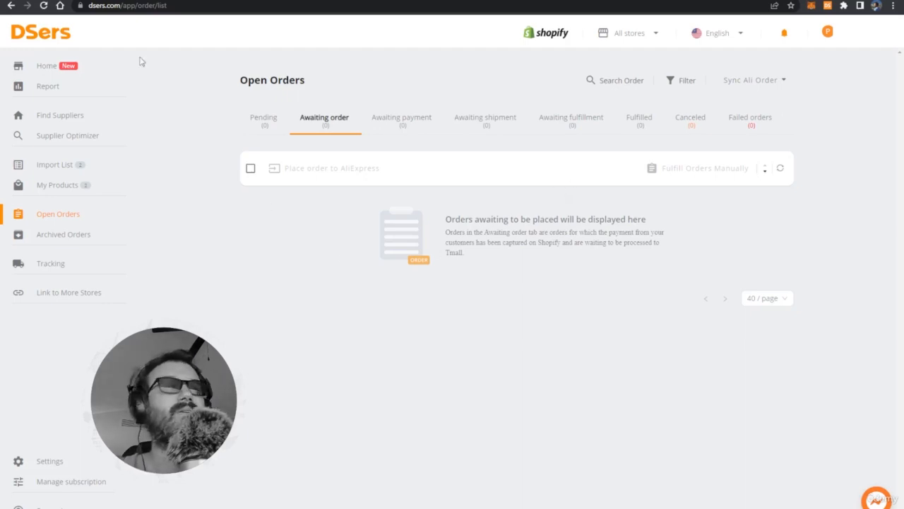
pyautogui.click(44, 1)
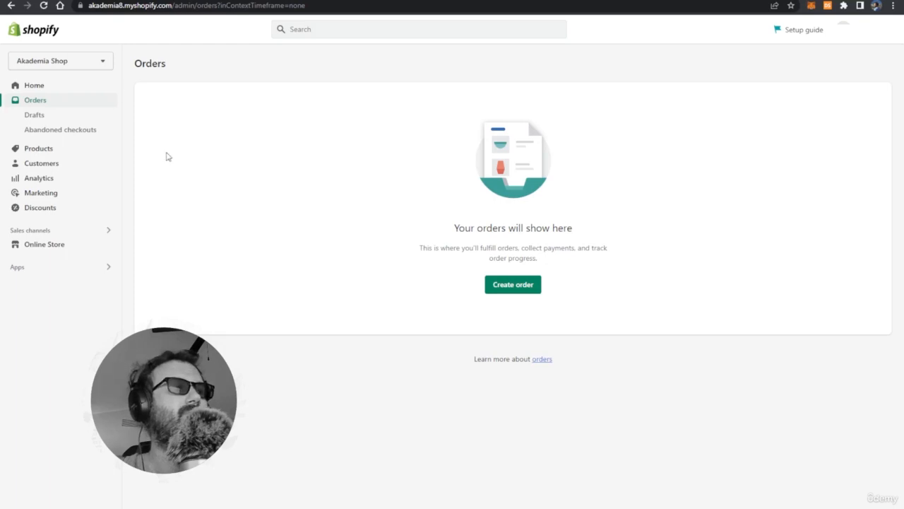